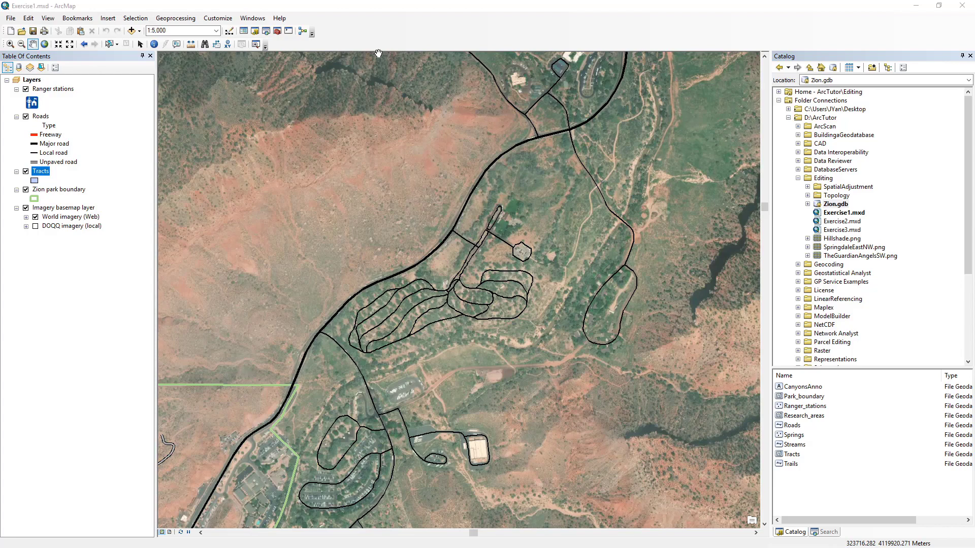
# - Open Zion.gdb's Database Properties to review its domains, e.g. AnnotationStatus (0 Placed, 1 Unplaced)
pyautogui.rightClick(830, 205)
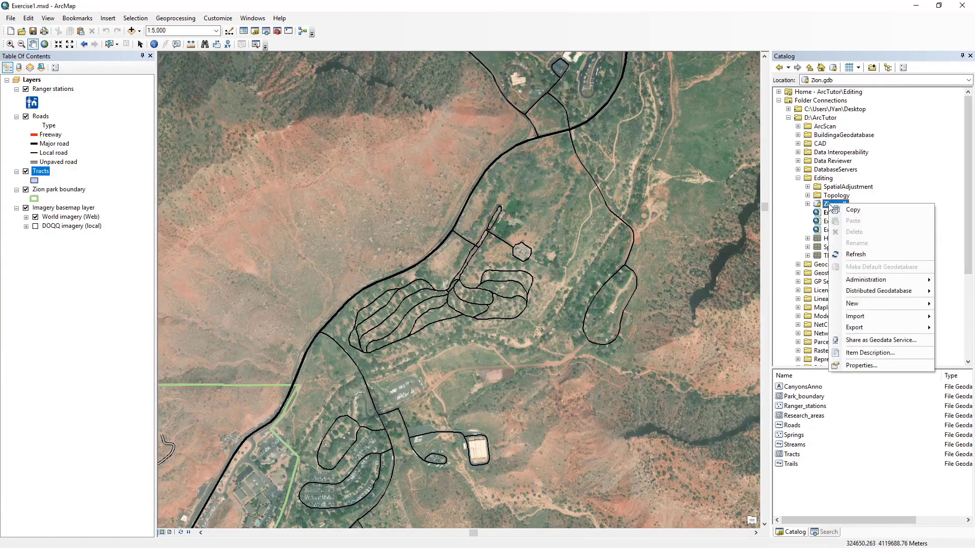
pyautogui.click(858, 366)
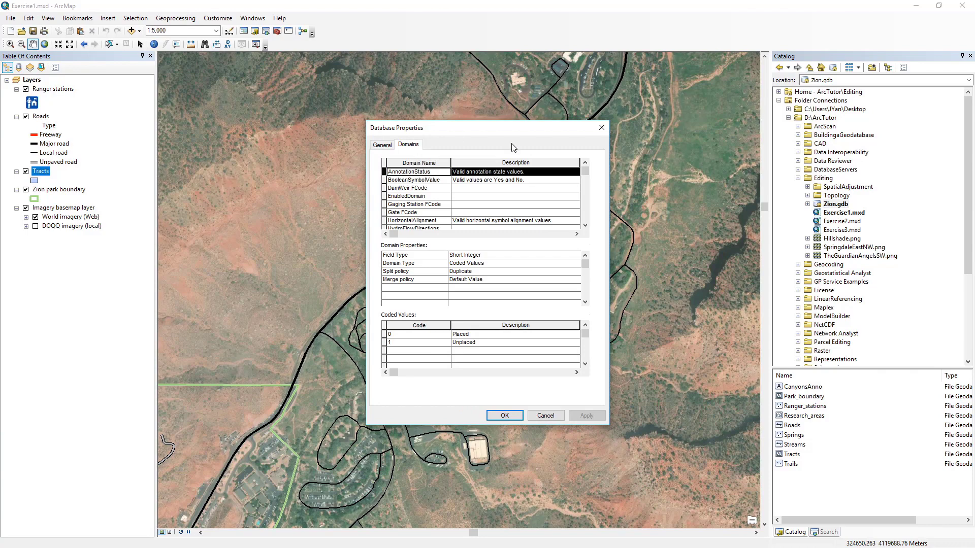
# - Close the Zion.gdb properties, download the X-Ray for ArcCatalog add-in, and show XRayArcCatalog.esriAddIn in its folder
pyautogui.click(601, 130)
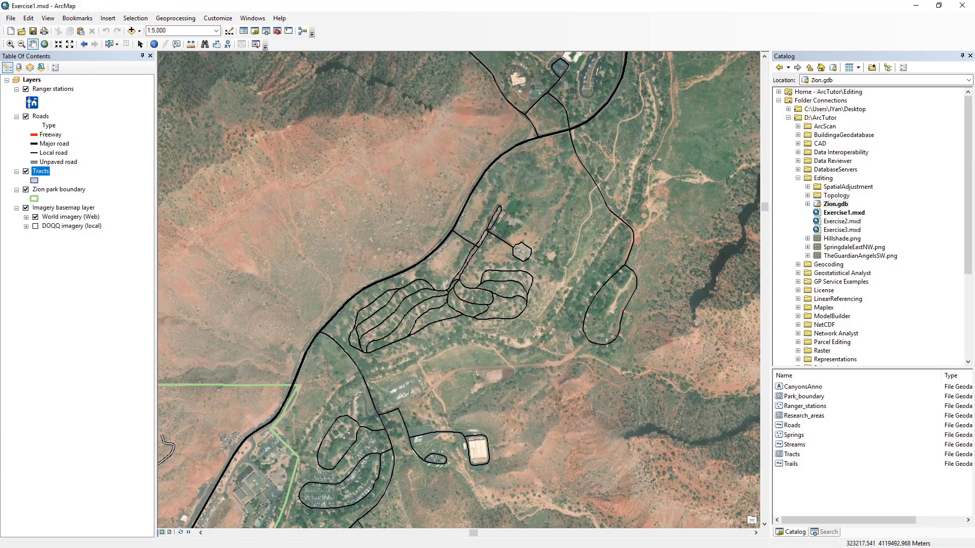
pyautogui.hotkey('alt', 'Tab')
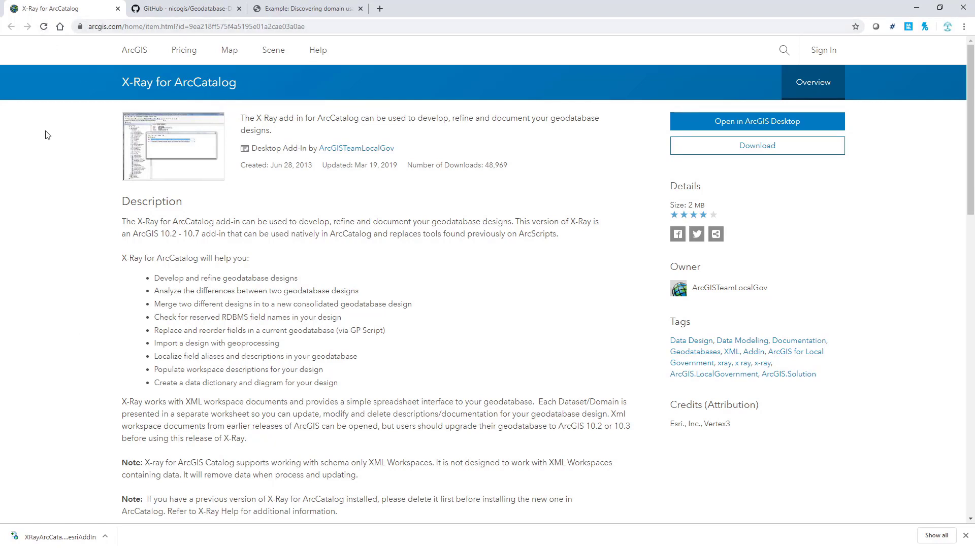
pyautogui.click(755, 150)
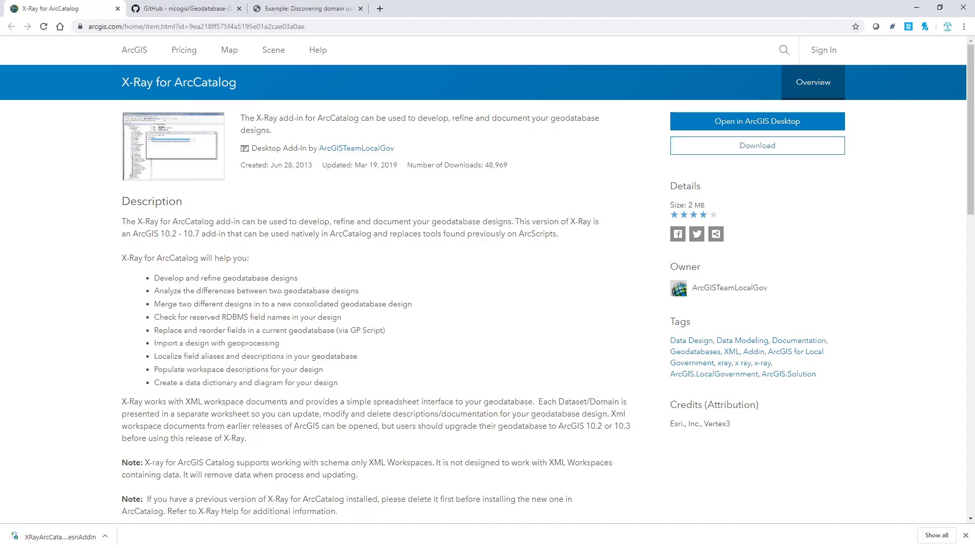
pyautogui.click(55, 538)
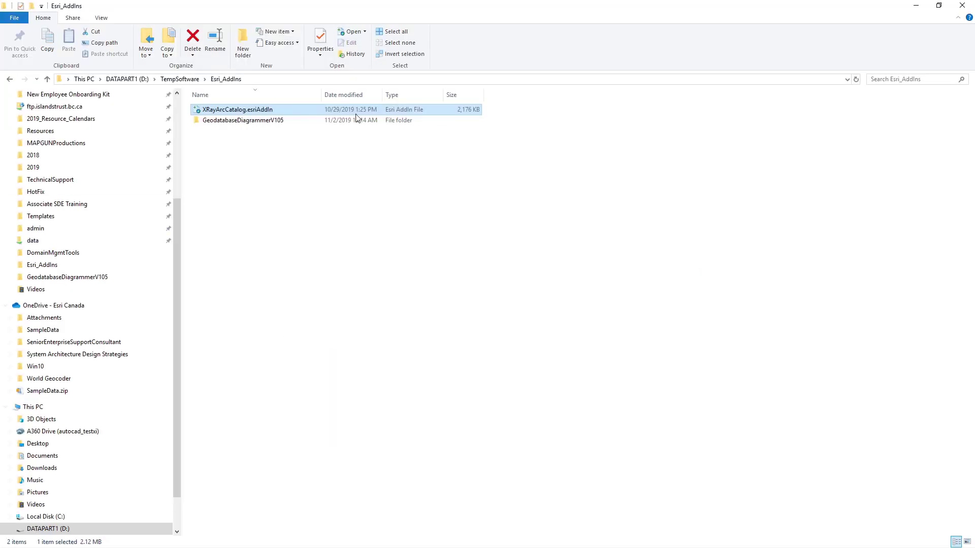
# - Install the XRayArcCatalog.esriAddIn add-in and dismiss the Add-In Installation Utility
pyautogui.doubleClick(255, 110)
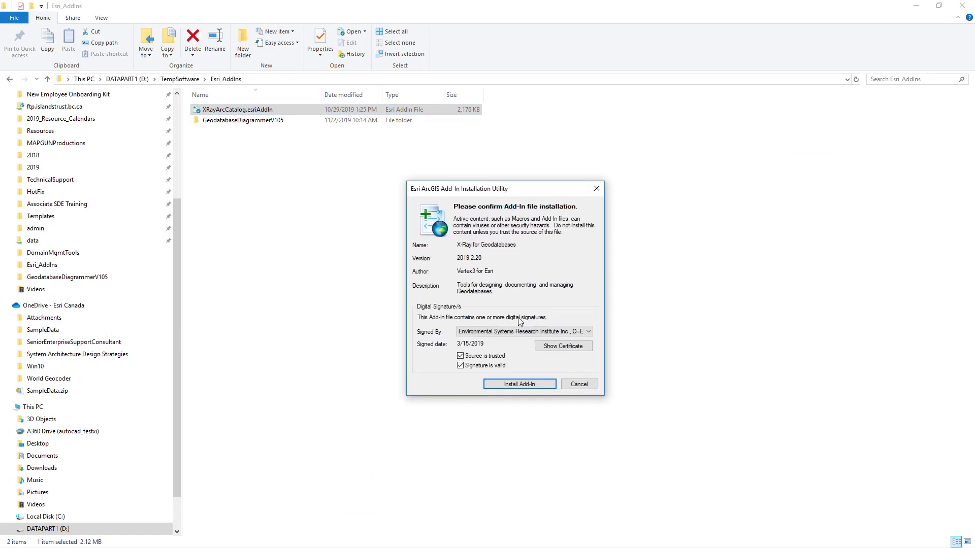
pyautogui.click(579, 384)
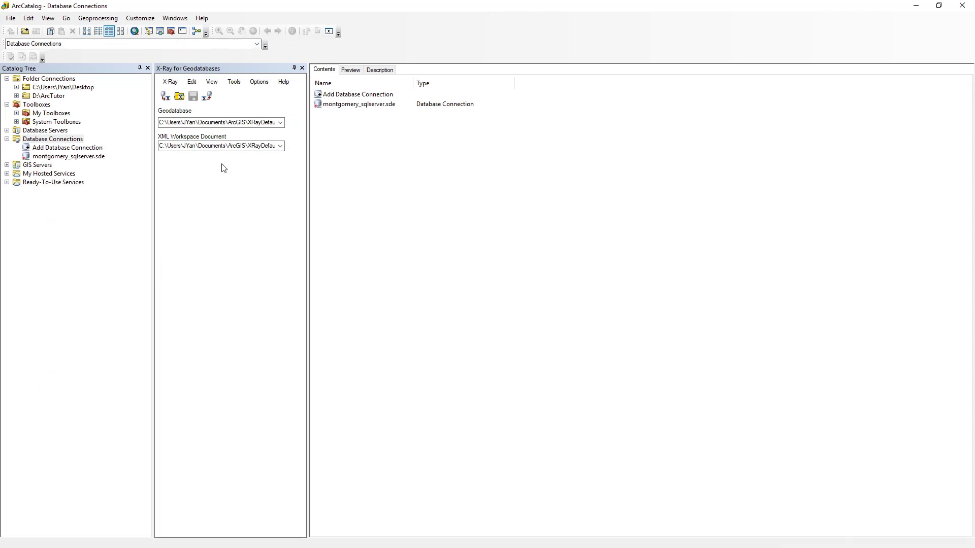
# - Find 'x-ray' in Customize Mode commands, drag 'Show X-Ray window' onto a toolbar, and reopen X-Ray with it
pyautogui.click(302, 68)
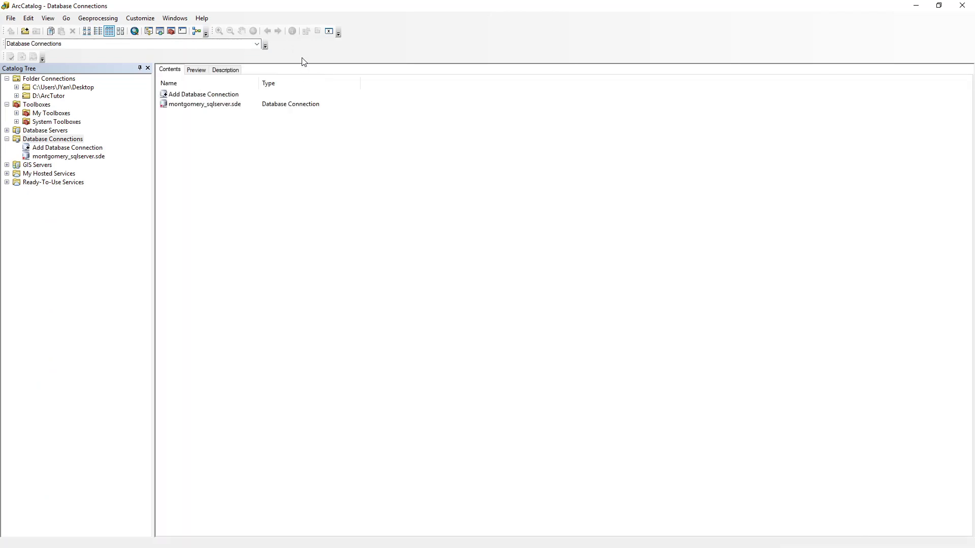
pyautogui.click(145, 19)
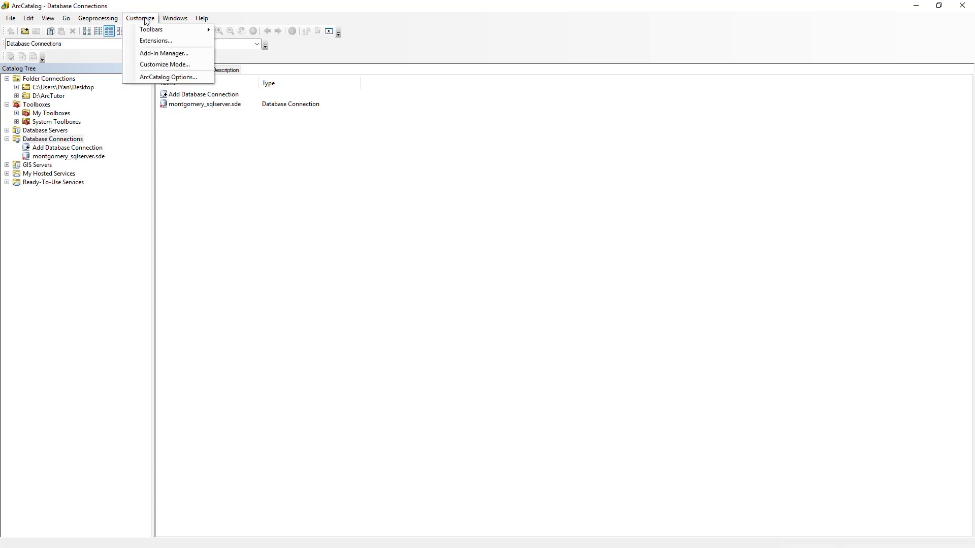
pyautogui.click(155, 64)
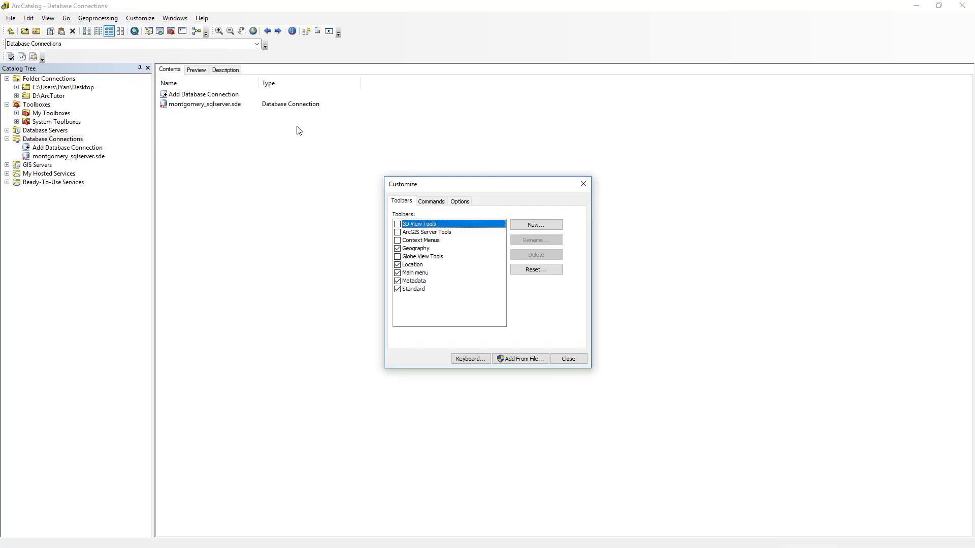
pyautogui.click(431, 202)
pyautogui.click(526, 213)
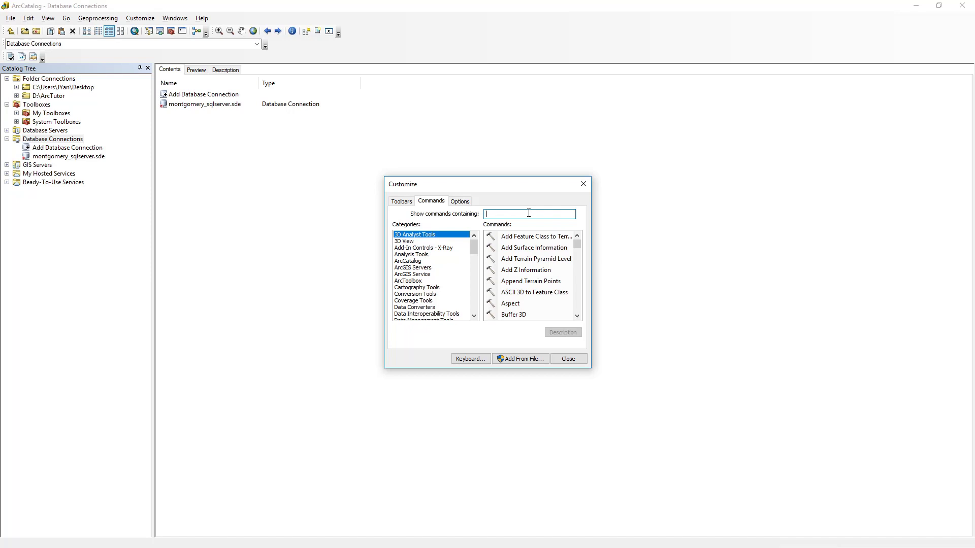
pyautogui.write('x-ray')
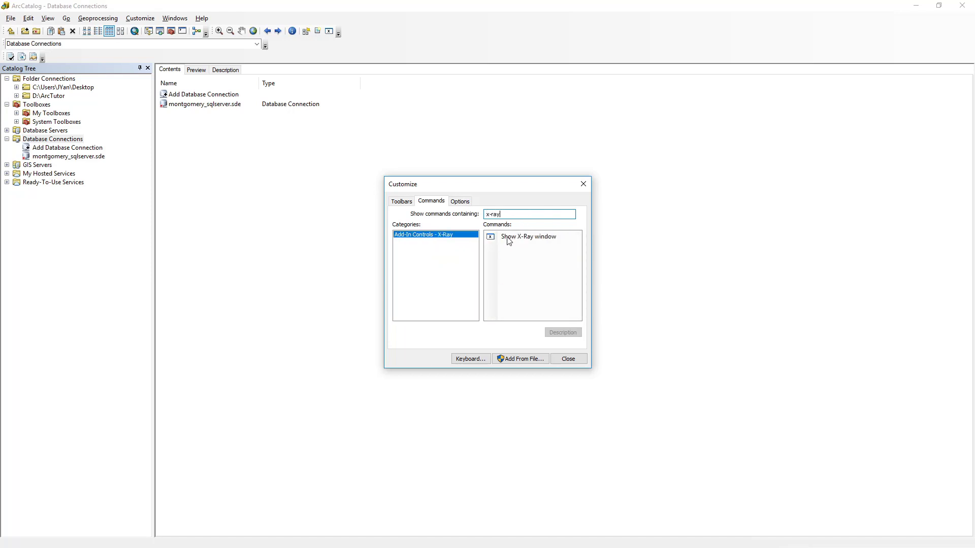
pyautogui.moveTo(508, 237); pyautogui.dragTo(464, 203)
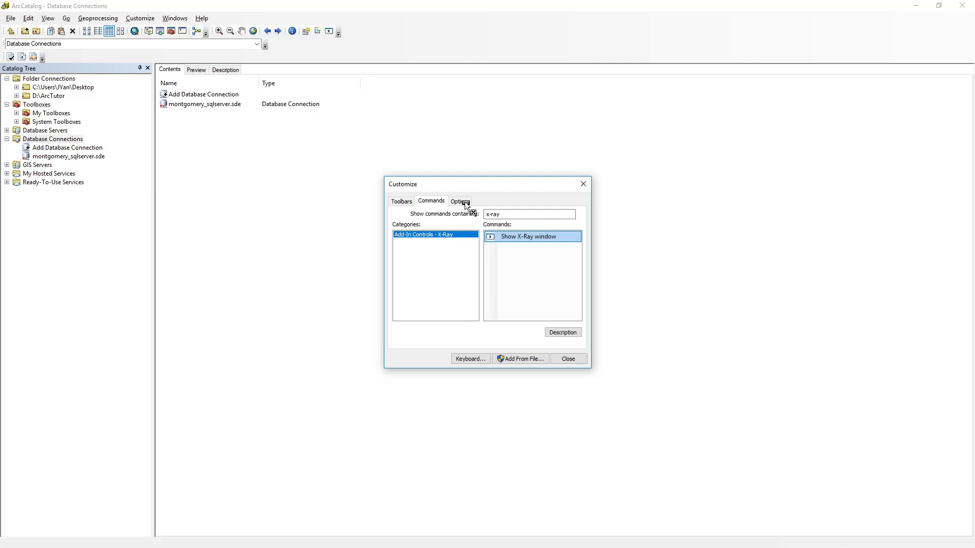
pyautogui.moveTo(518, 239); pyautogui.dragTo(567, 367)
pyautogui.click(568, 359)
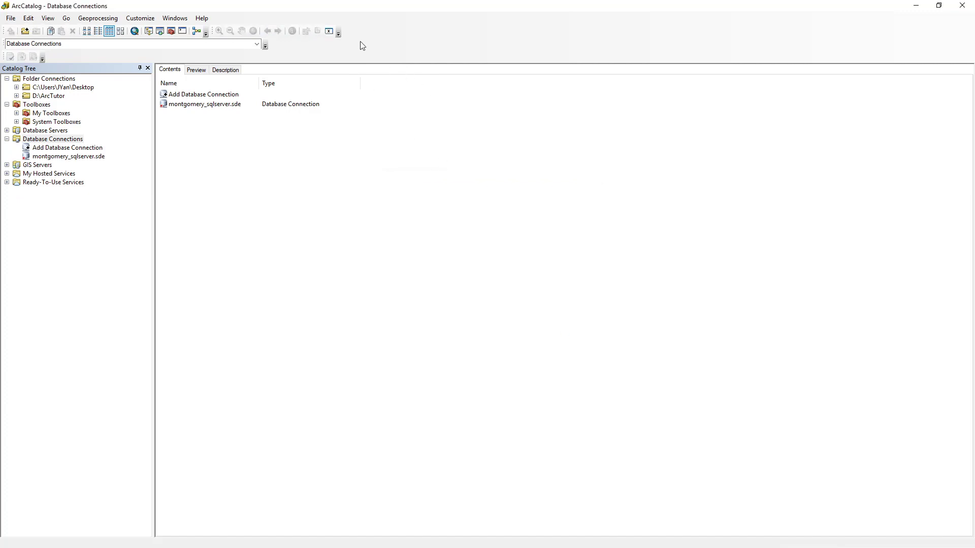
pyautogui.click(329, 31)
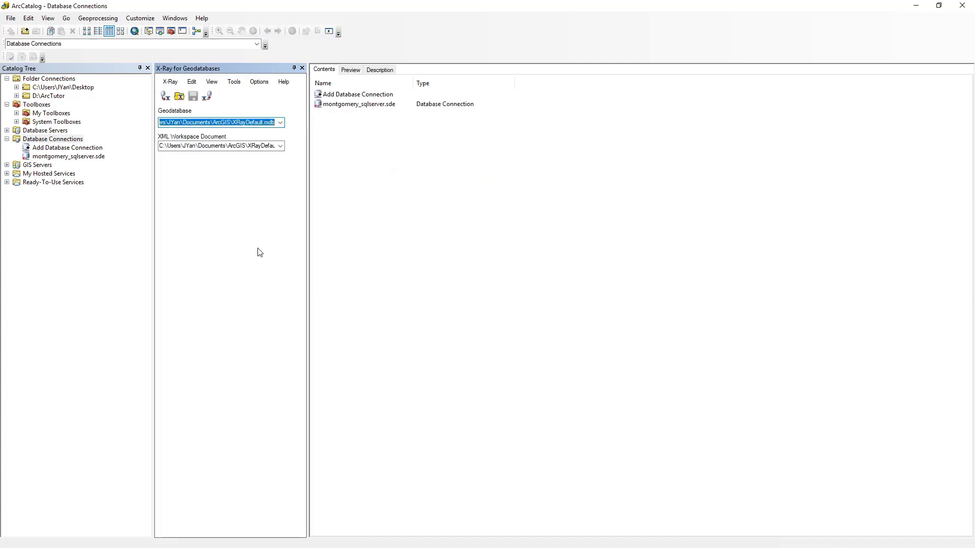
# - Point X-Ray at the montgomery_sqlserver.sde geodatabase connection
pyautogui.click(211, 81)
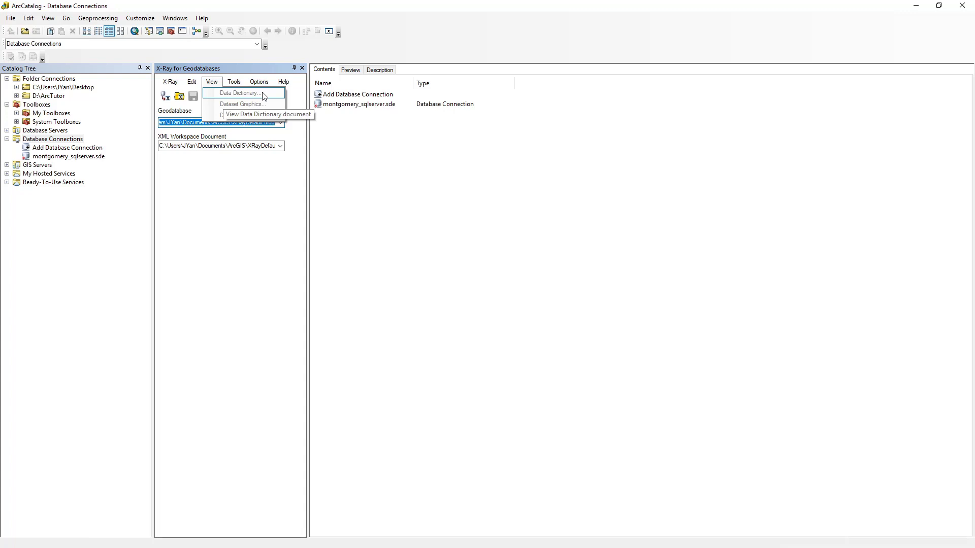
pyautogui.click(214, 181)
pyautogui.click(75, 157)
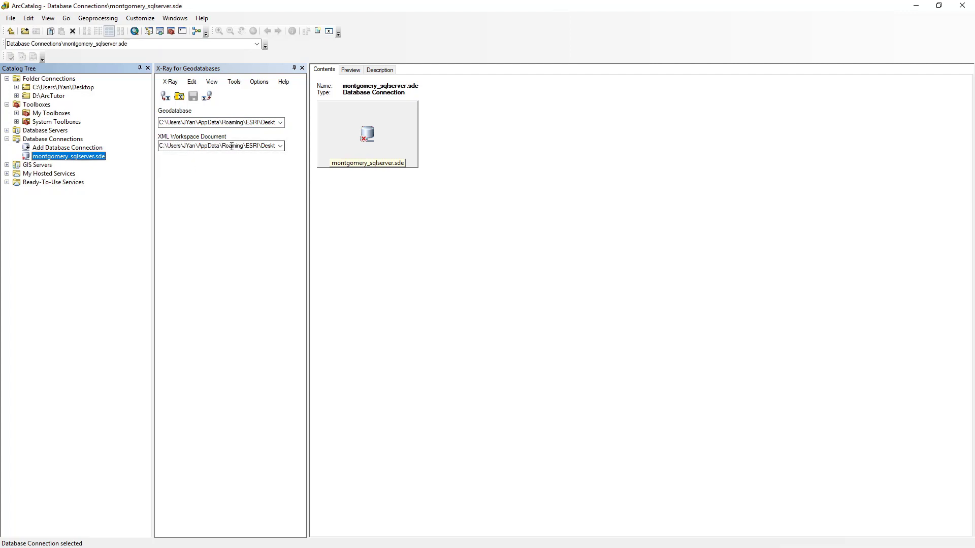
pyautogui.click(188, 146)
# - Change the XML output folder to C:\temp and export the schema to montgomery_sqlserver.xml
pyautogui.click(252, 146)
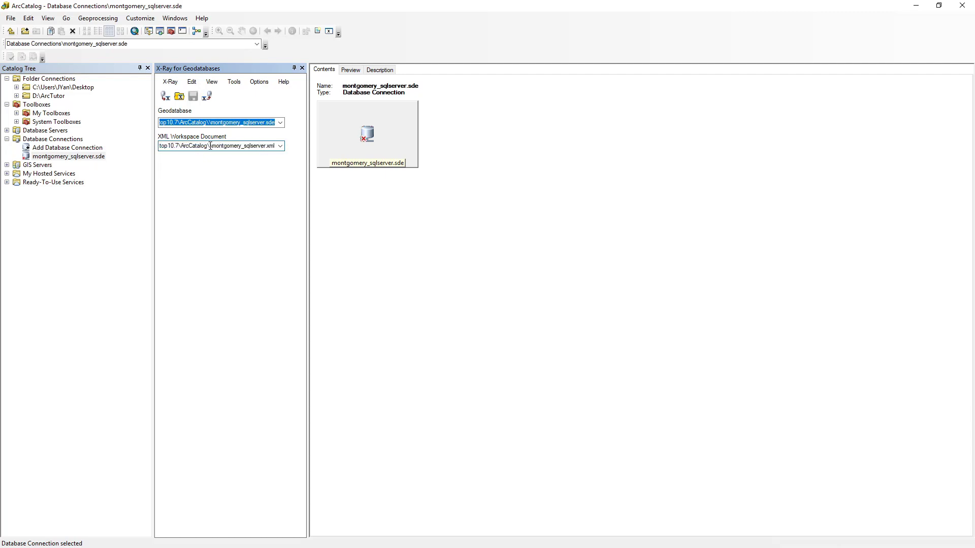
pyautogui.moveTo(210, 146); pyautogui.dragTo(171, 146)
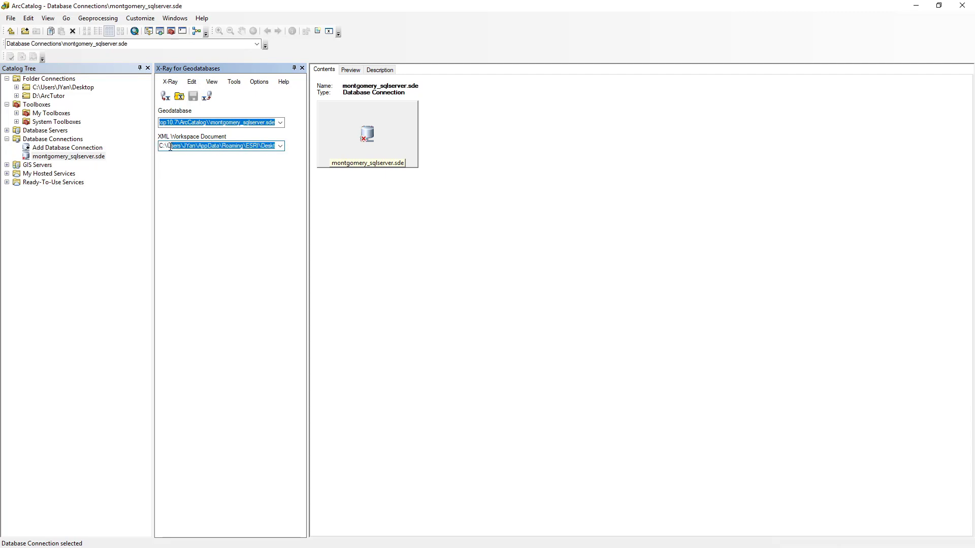
pyautogui.write('temp\\montgomery_sqlserver.xml')
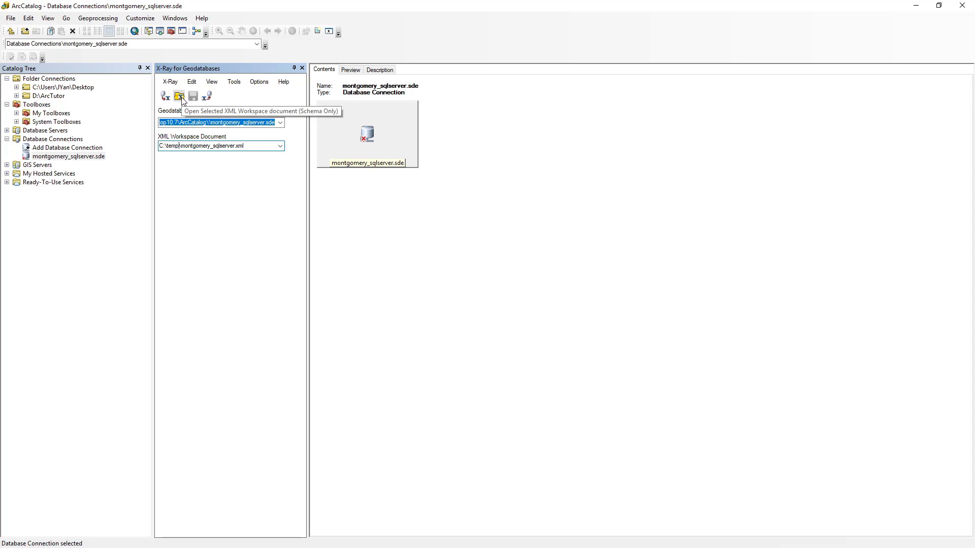
pyautogui.click(181, 97)
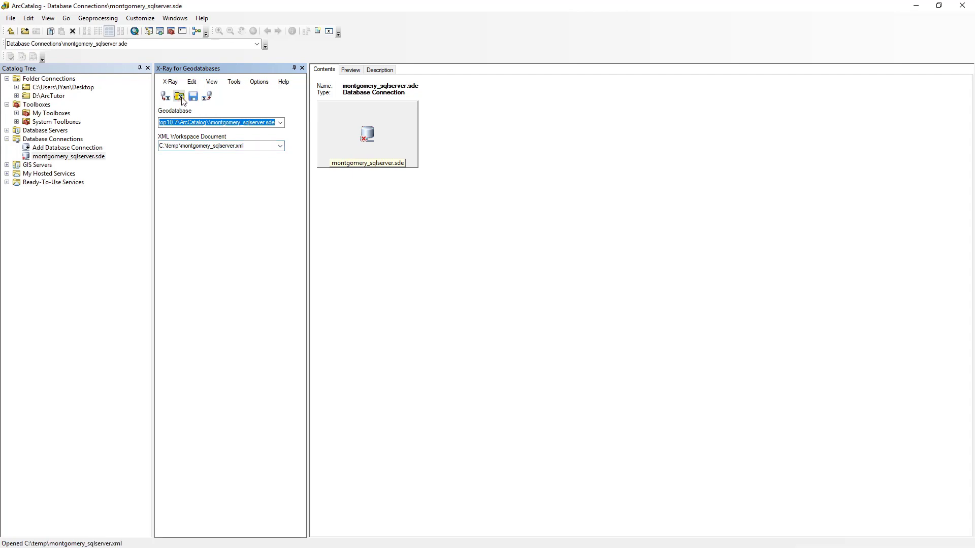
pyautogui.click(211, 82)
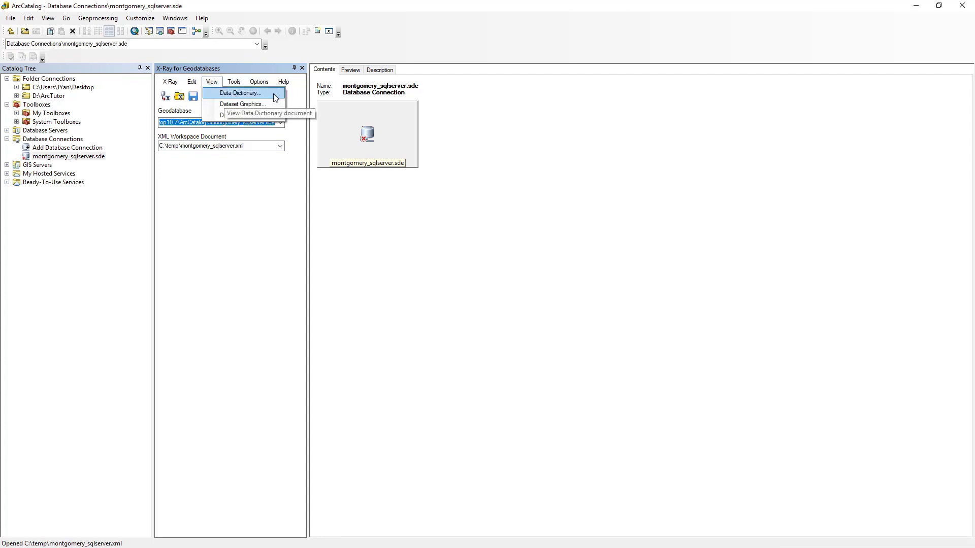
# - Generate the data dictionary and browse its 12 domains, including AncillaryRoleDomain, then go back
pyautogui.click(230, 97)
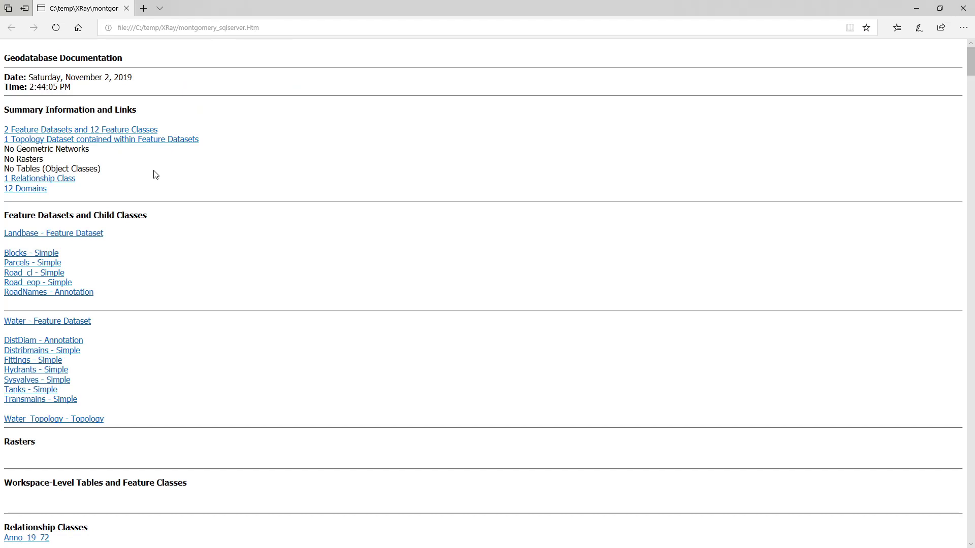
pyautogui.scroll(-5, 187, 175)
pyautogui.scroll(6, 188, 172)
pyautogui.click(29, 191)
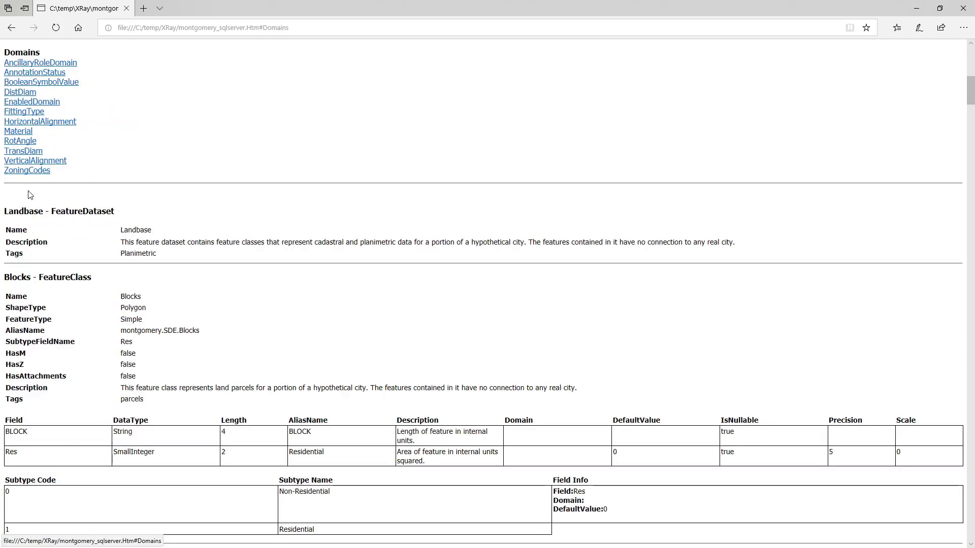
pyautogui.click(56, 64)
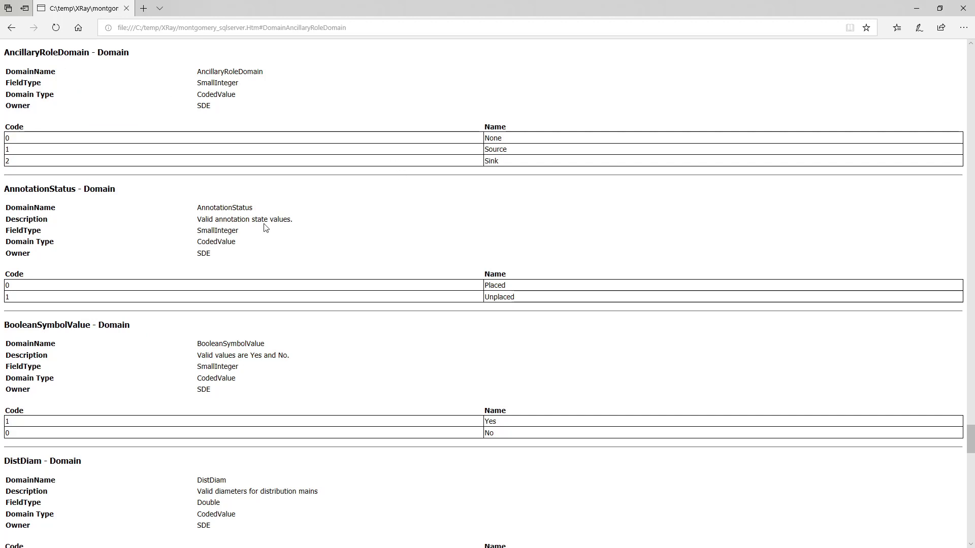
pyautogui.click(13, 26)
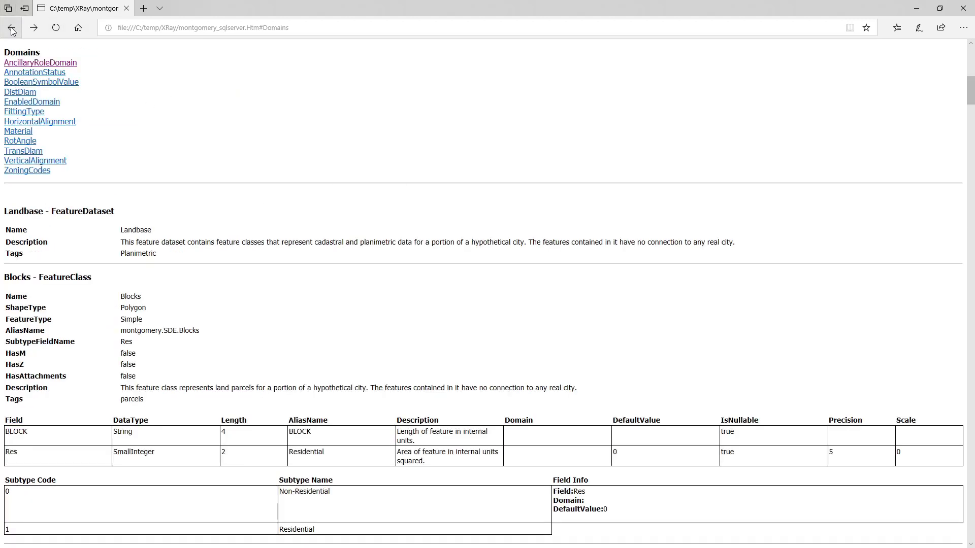
pyautogui.click(13, 27)
# - Review the Fittings feature class's Domain column and subtype Field Info, then return to the top
pyautogui.scroll(-2, 127, 340)
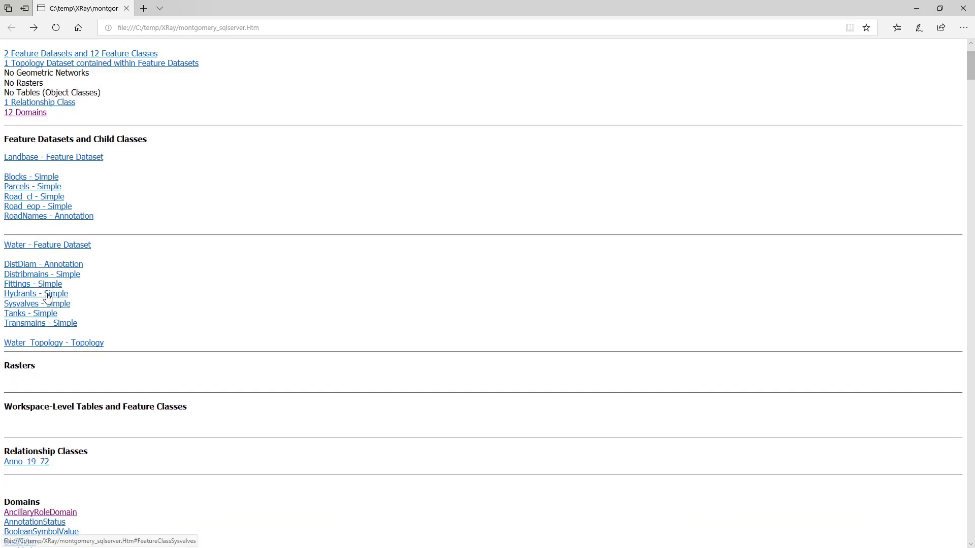
pyautogui.click(38, 282)
pyautogui.scroll(-5, 149, 284)
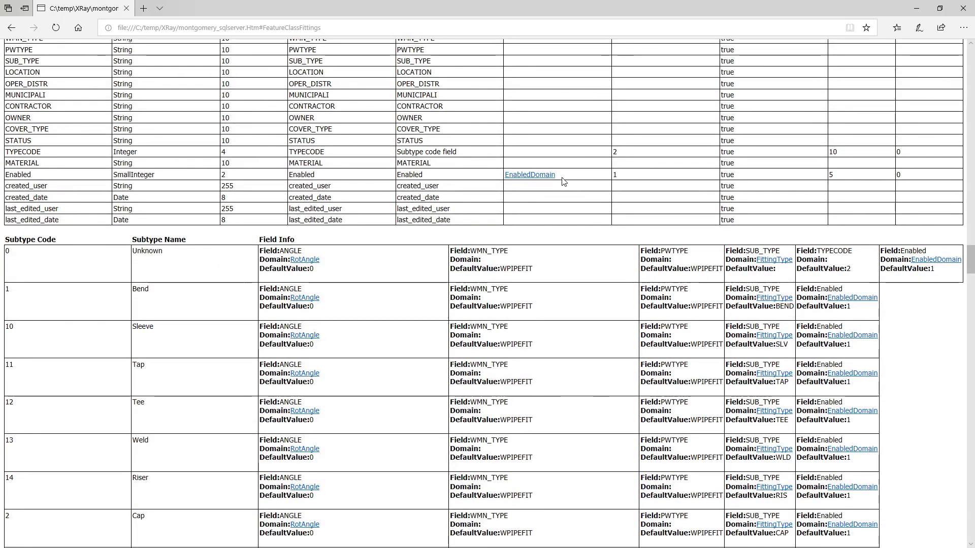
pyautogui.scroll(5, 563, 183)
pyautogui.moveTo(503, 198); pyautogui.dragTo(533, 197)
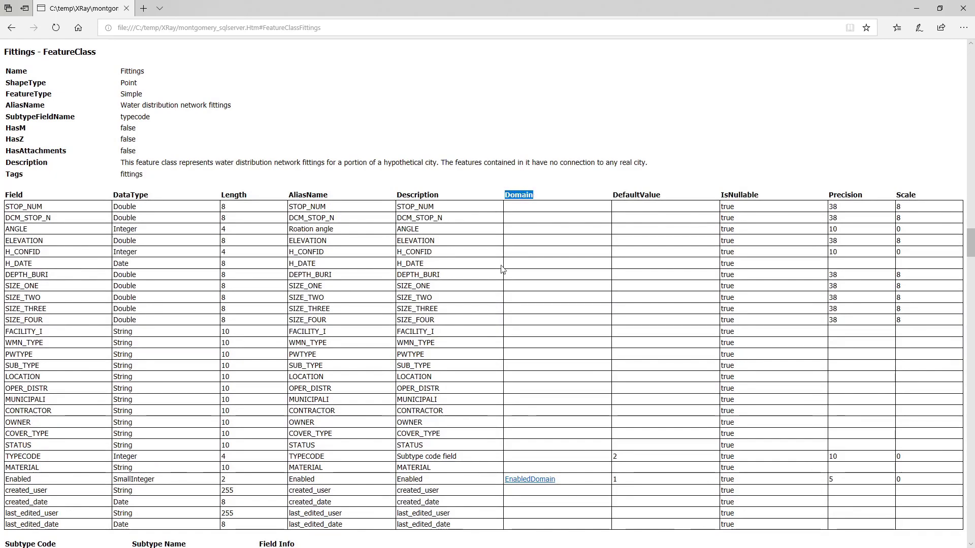
pyautogui.scroll(-7, 501, 268)
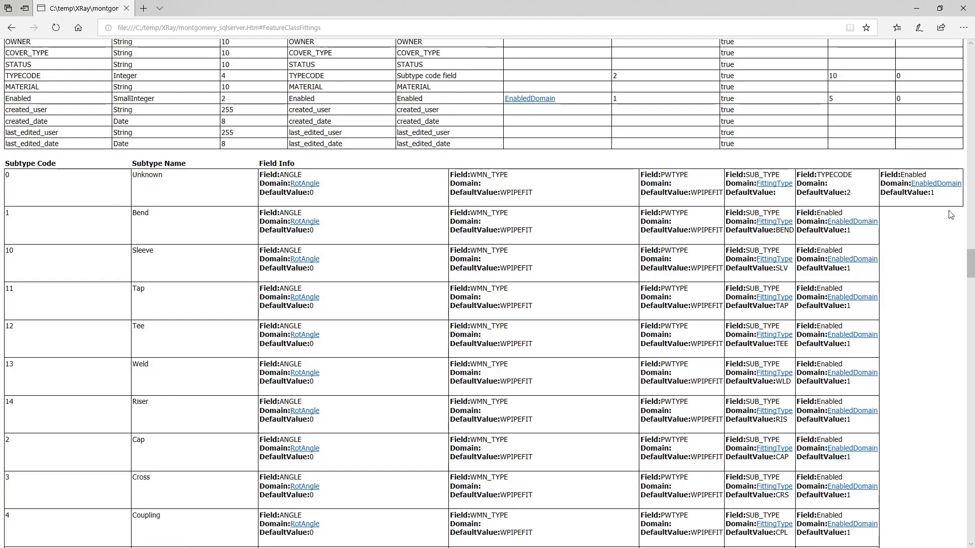
pyautogui.scroll(2, 971, 265)
pyautogui.moveTo(970, 265); pyautogui.dragTo(970, 48)
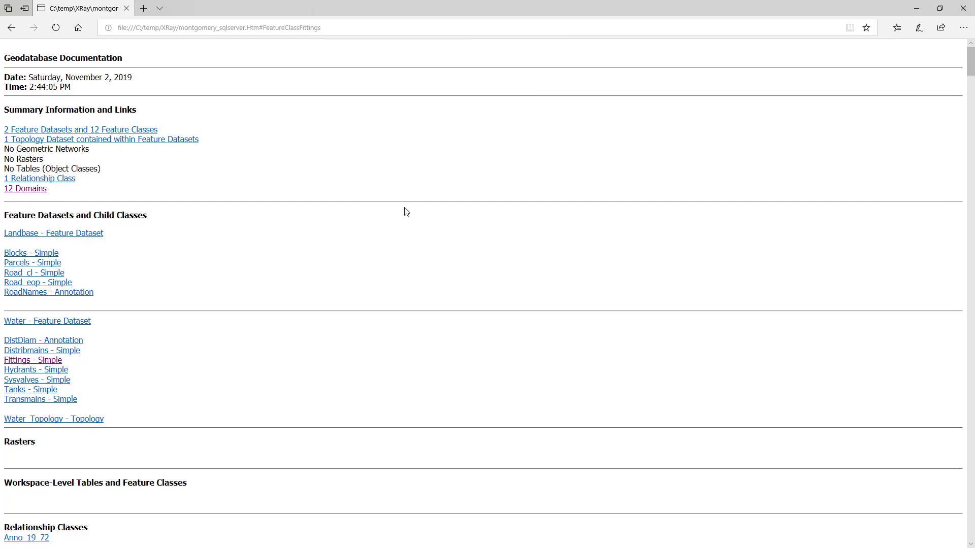
# - Look over the X-Ray for ArcCatalog item page, then go to the Geodatabase-Diagrammer GitHub tab
pyautogui.hotkey('alt', 'Tab')
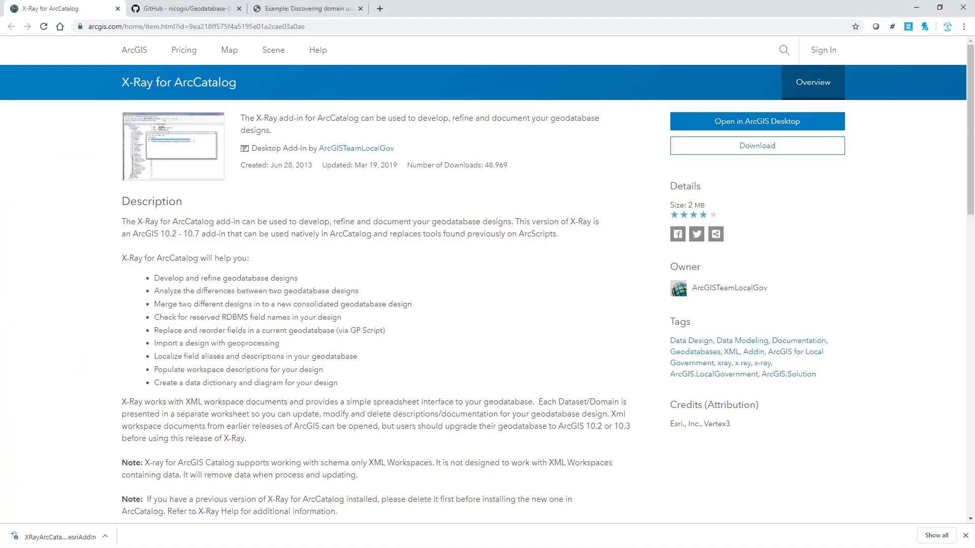
pyautogui.click(183, 8)
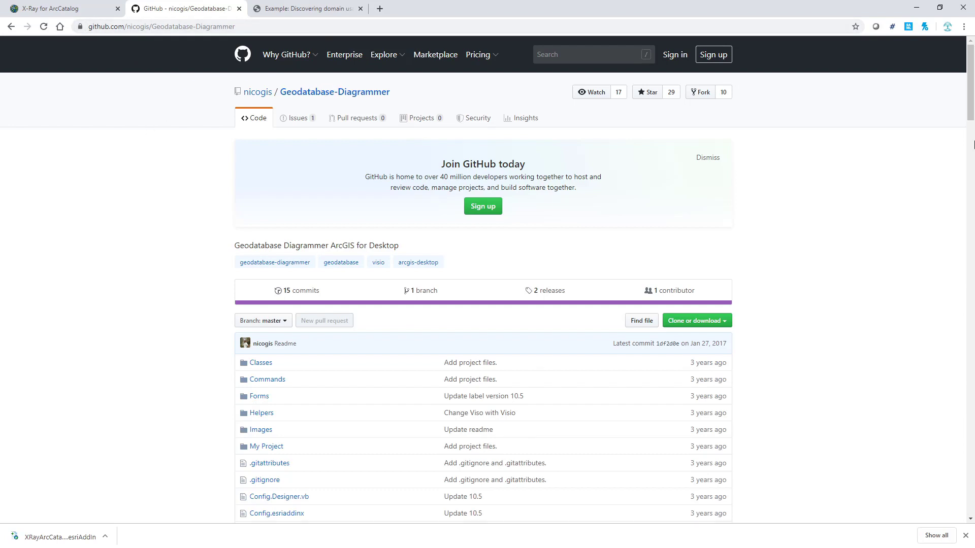
# - Read the Geodatabase-Diagrammer README's Setup and Use sections, then open its 2 releases
pyautogui.moveTo(969, 97); pyautogui.dragTo(968, 230)
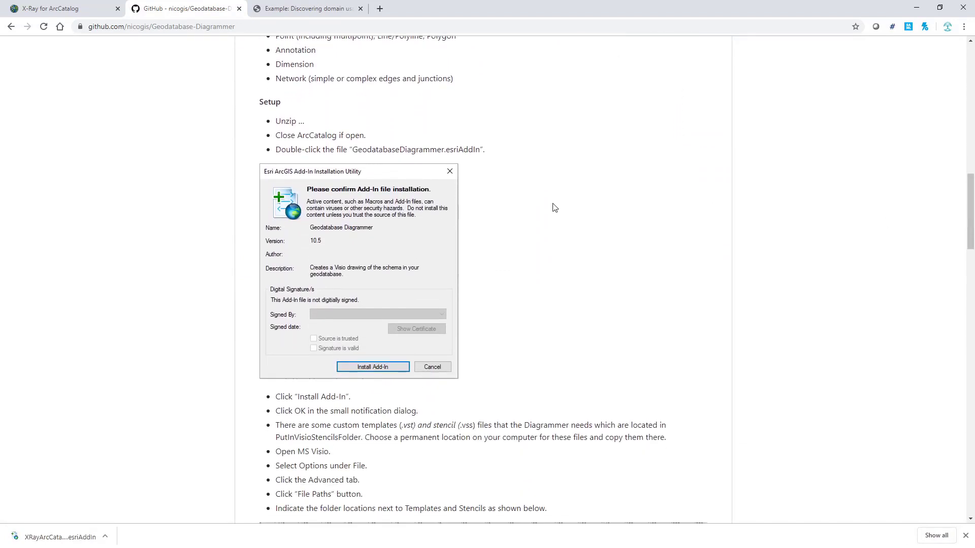
pyautogui.scroll(-7, 553, 207)
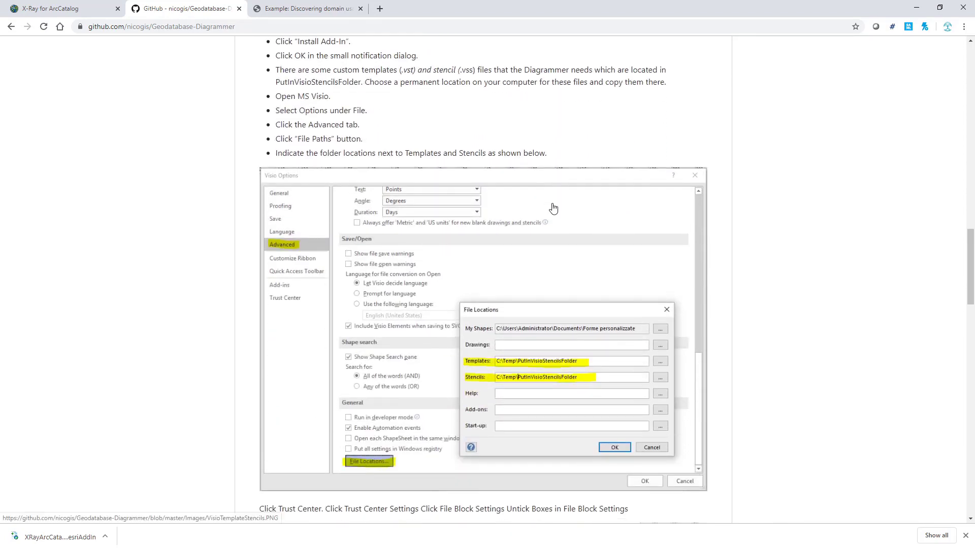
pyautogui.scroll(-13, 553, 207)
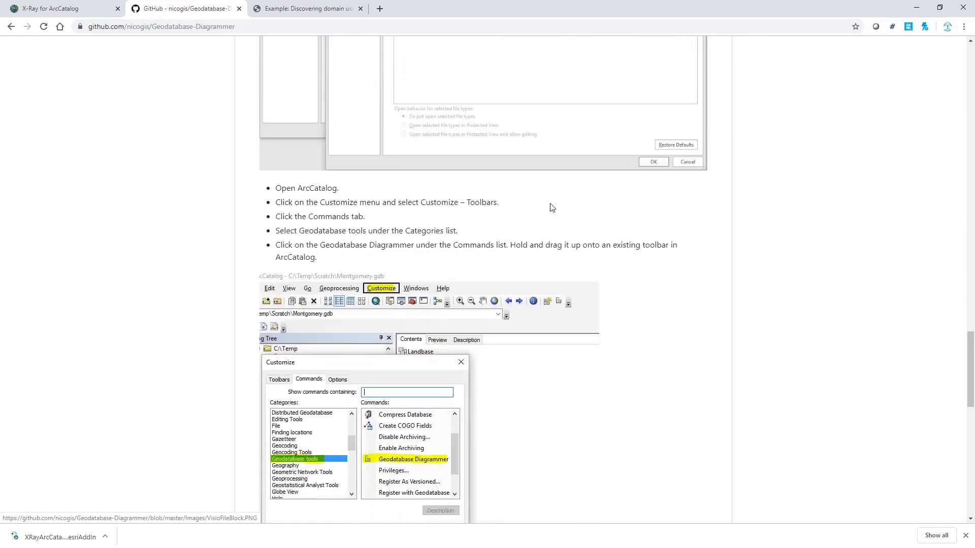
pyautogui.scroll(-2, 552, 207)
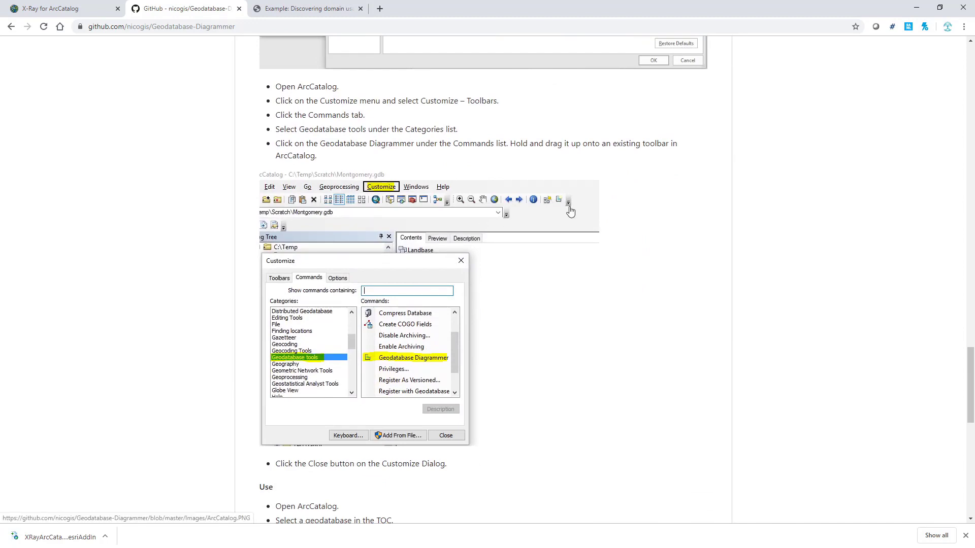
pyautogui.scroll(-7, 571, 211)
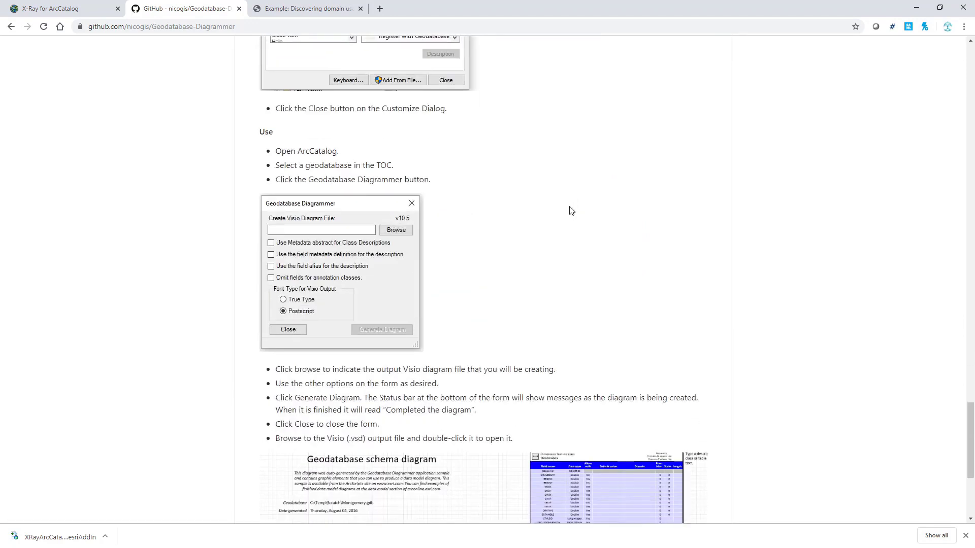
pyautogui.moveTo(966, 408); pyautogui.dragTo(972, 64)
pyautogui.click(551, 294)
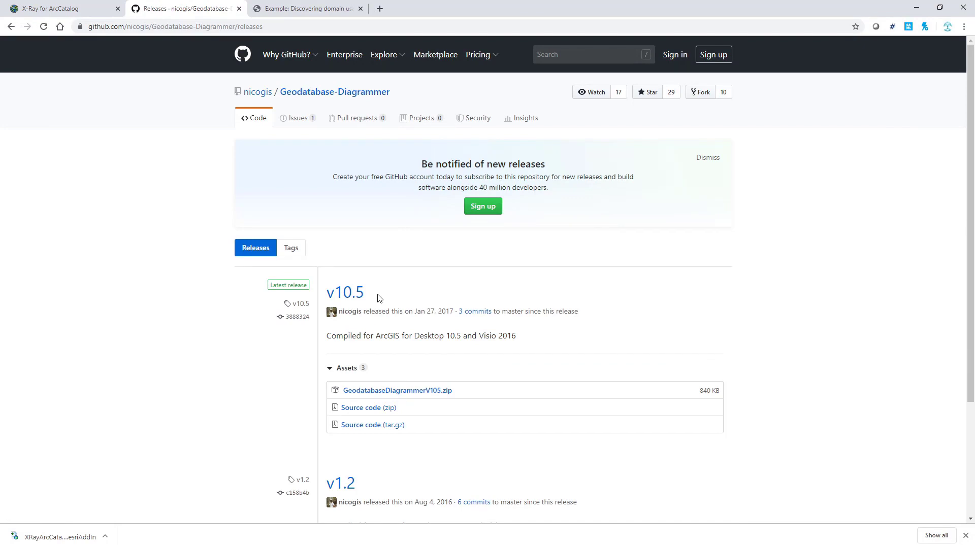
# - Highlight the v10.5 note 'Compiled for ArcGIS for Desktop 10.5 and Visio 2016', then clear it
pyautogui.moveTo(327, 336); pyautogui.dragTo(519, 339)
pyautogui.click(577, 339)
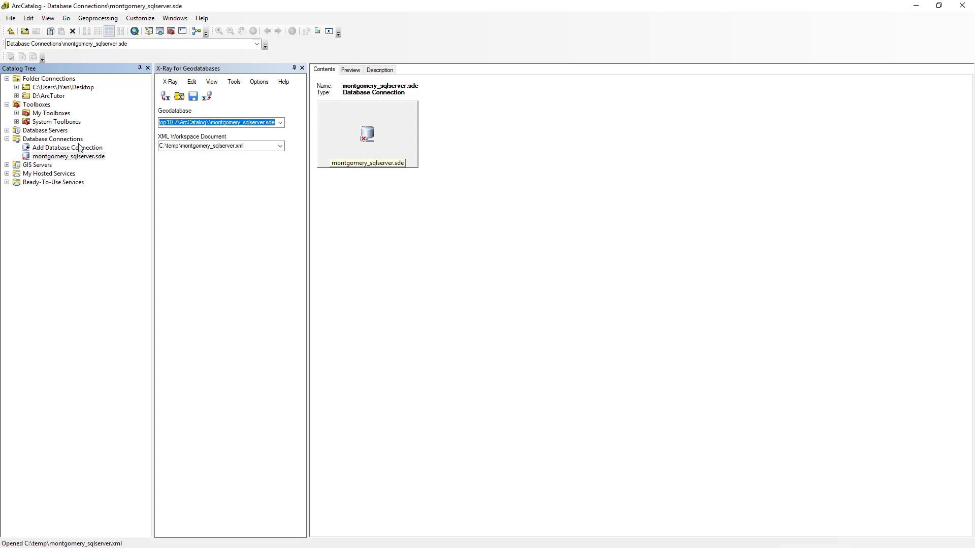
# - Close the X-Ray panel and launch the Geodatabase Diagrammer on montgomery_sqlserver.sde
pyautogui.click(78, 139)
pyautogui.click(302, 68)
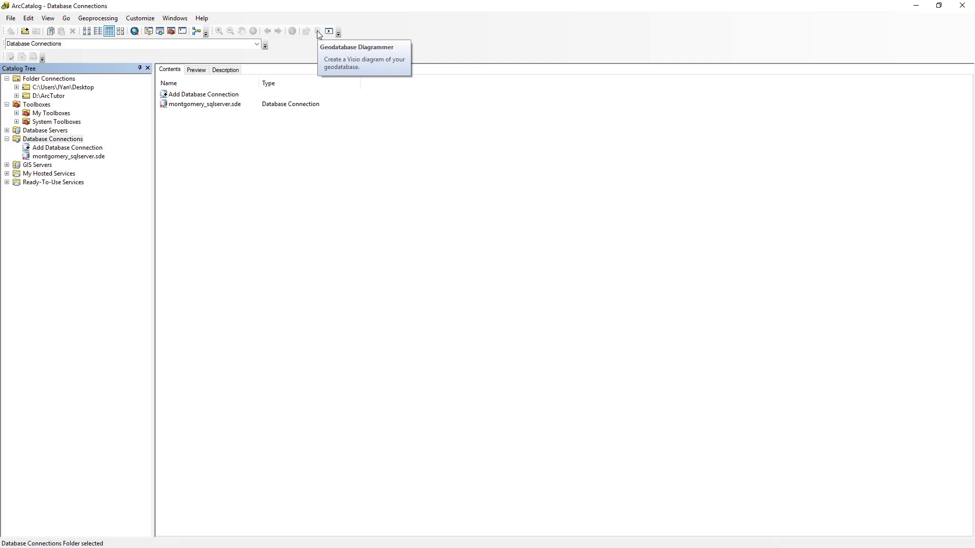
pyautogui.click(66, 157)
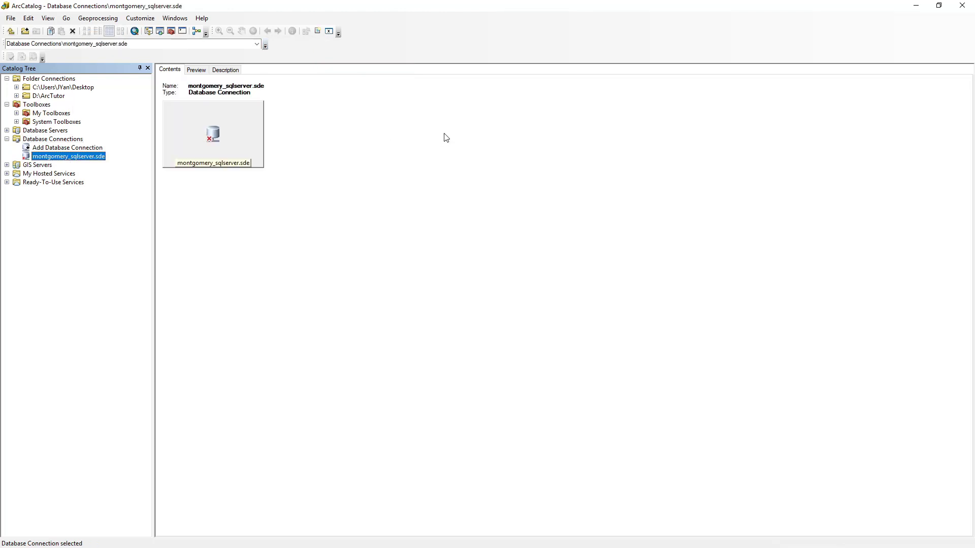
pyautogui.click(318, 32)
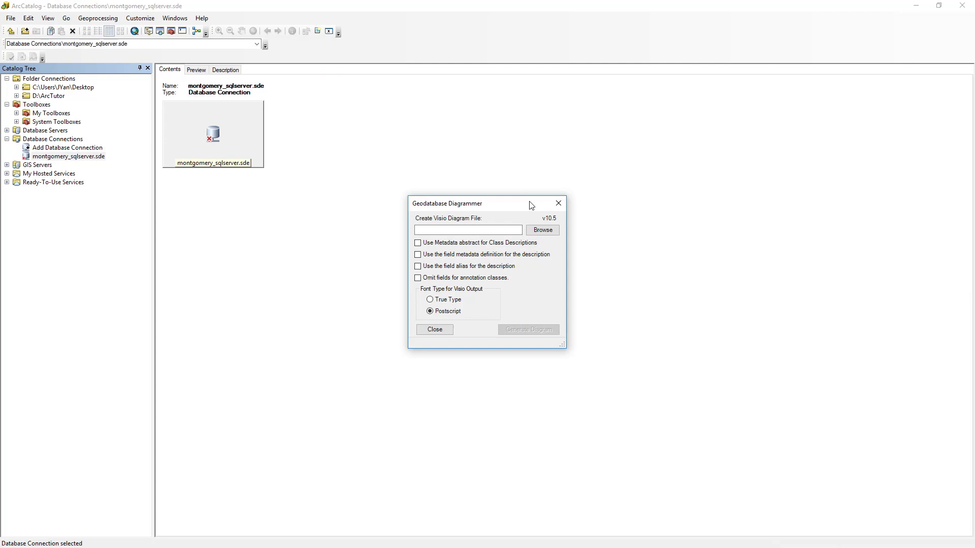
# - Save the diagram as GeodatabaseDiagram.vsd in Documents, replacing the existing file, and close the diagrammer
pyautogui.click(543, 230)
pyautogui.click(542, 336)
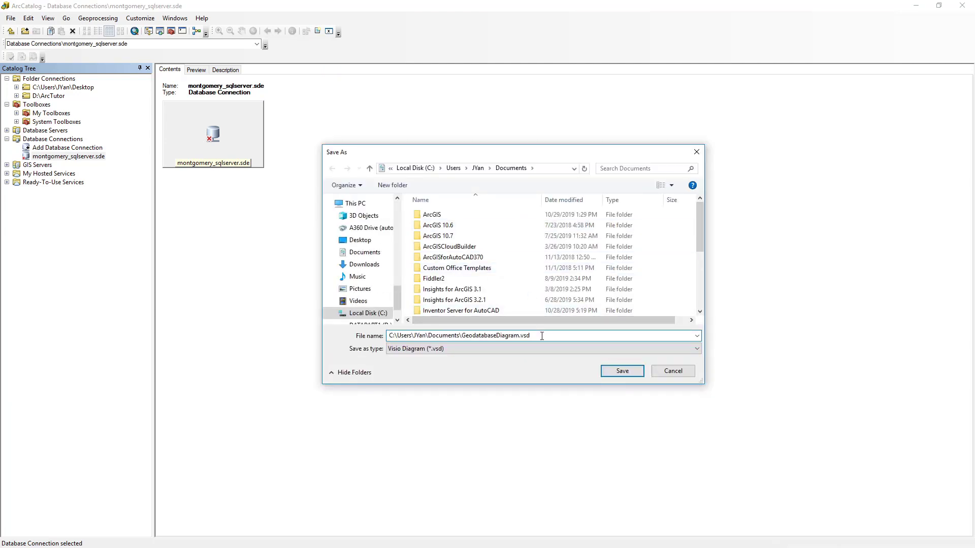
pyautogui.click(622, 370)
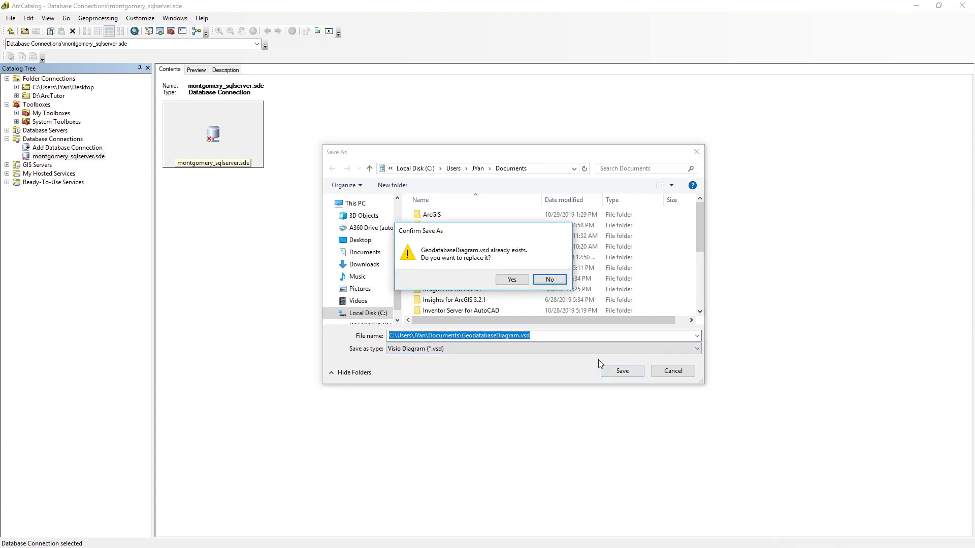
pyautogui.click(515, 280)
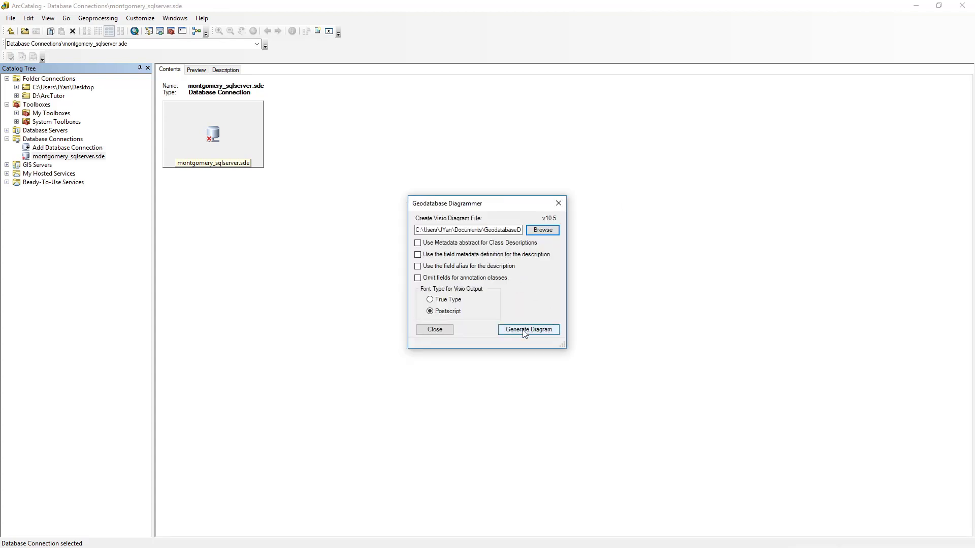
pyautogui.click(558, 204)
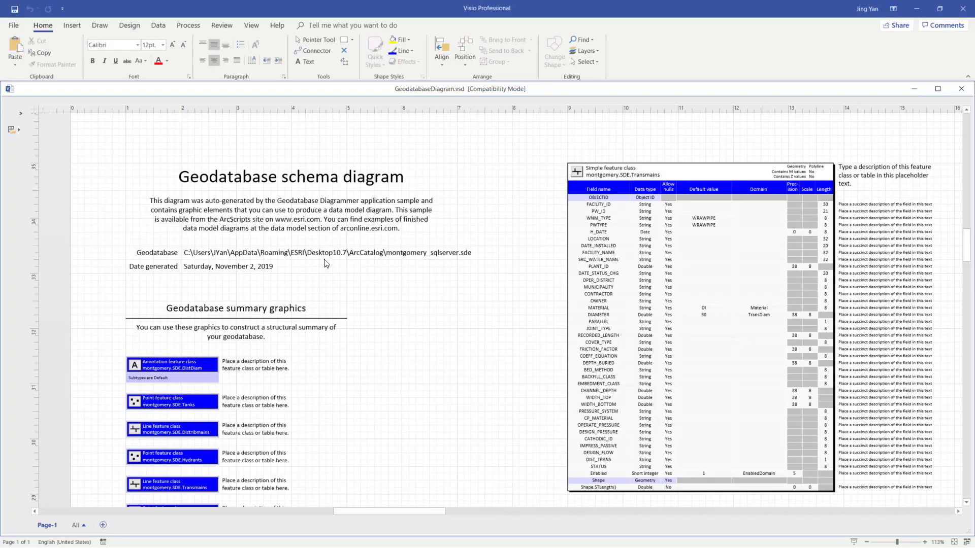
# - Scroll and pan the Visio diagram to review the FittingType domain table and the Fittings subtypes table
pyautogui.scroll(-10, 326, 263)
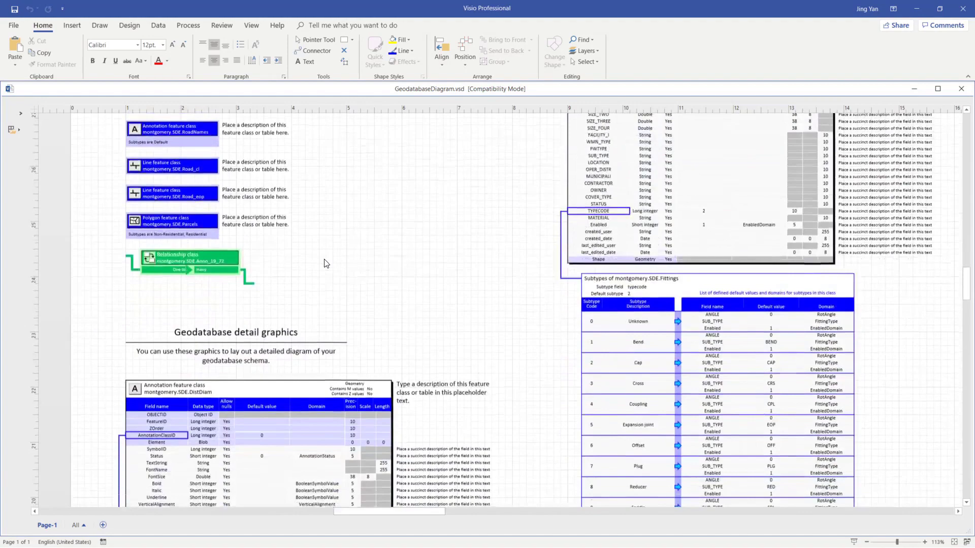
pyautogui.scroll(-5, 326, 262)
pyautogui.scroll(-5, 324, 263)
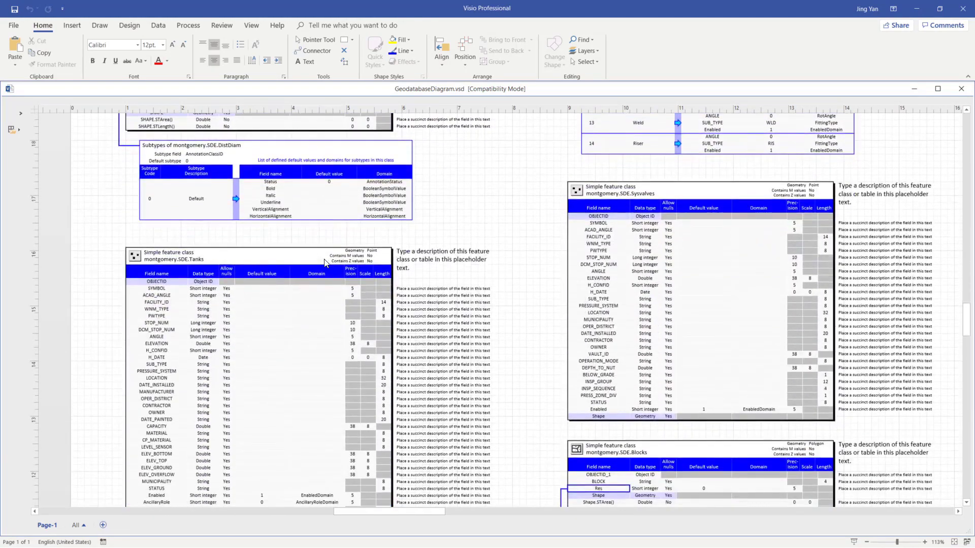
pyautogui.scroll(-2, 325, 263)
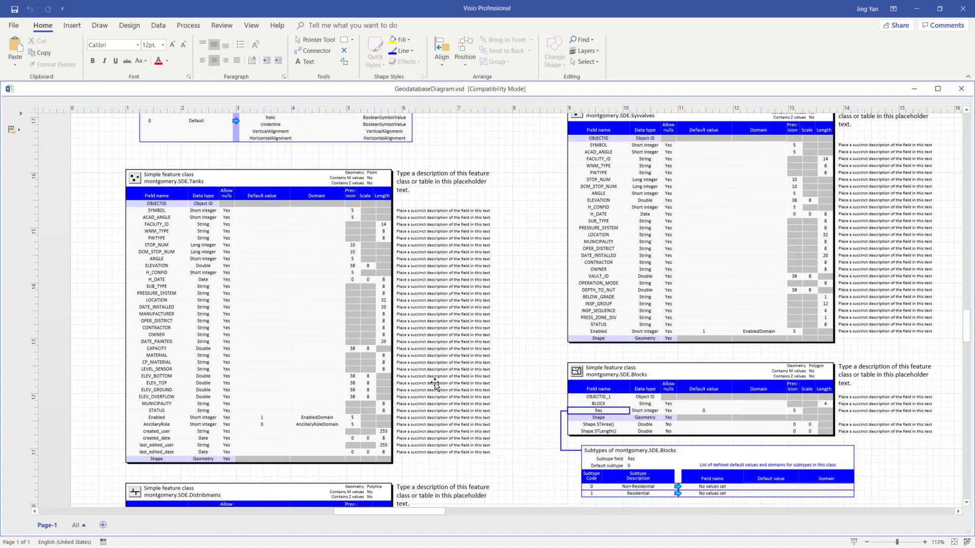
pyautogui.scroll(10, 431, 383)
pyautogui.scroll(1, 485, 355)
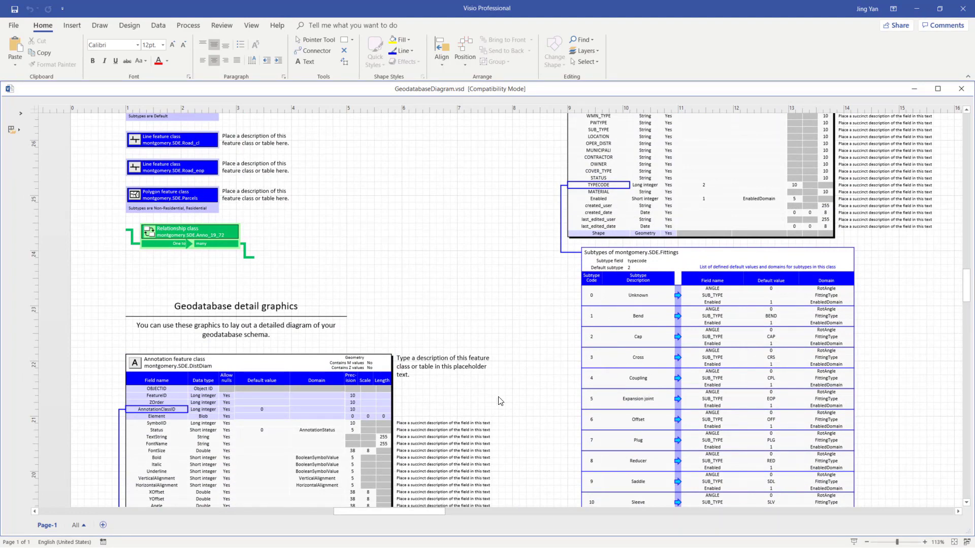
pyautogui.moveTo(427, 512); pyautogui.dragTo(494, 512)
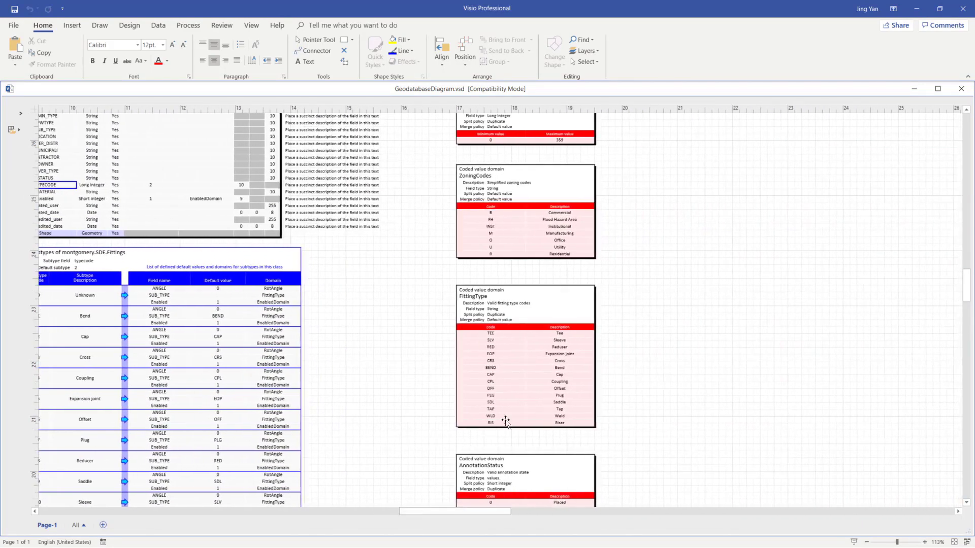
pyautogui.scroll(2, 507, 381)
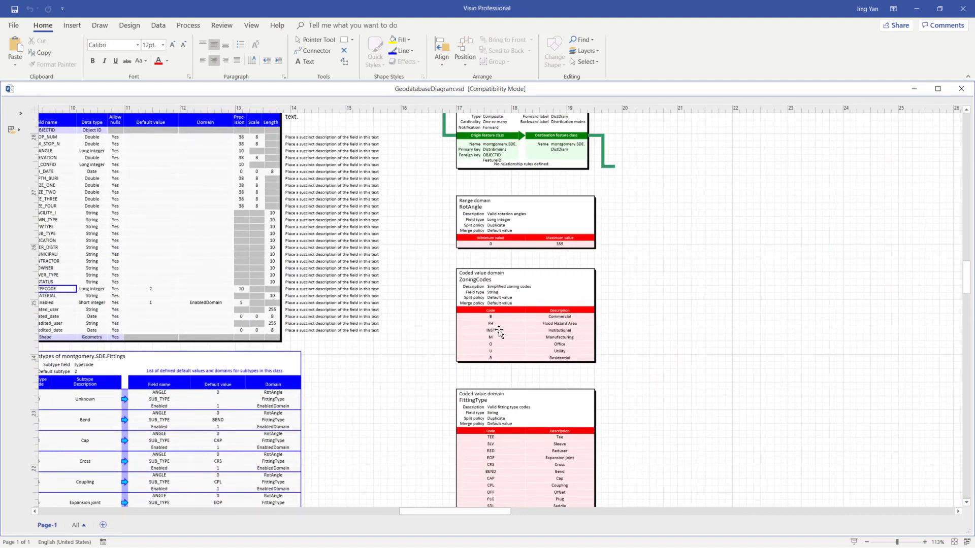
pyautogui.scroll(-4, 499, 332)
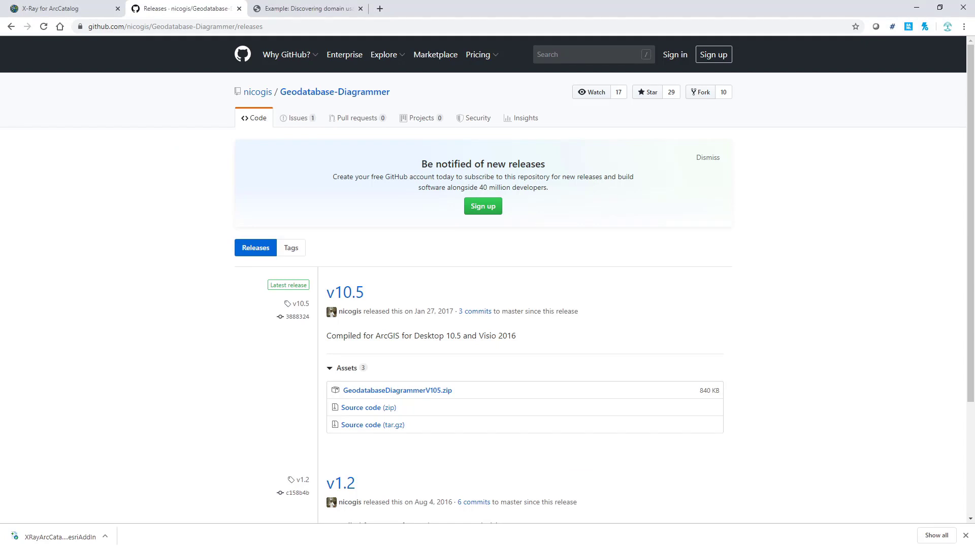
# - Show the X-Ray for ArcCatalog item page, then the 'Example: Discovering domain usage using SQL' help page
pyautogui.click(69, 8)
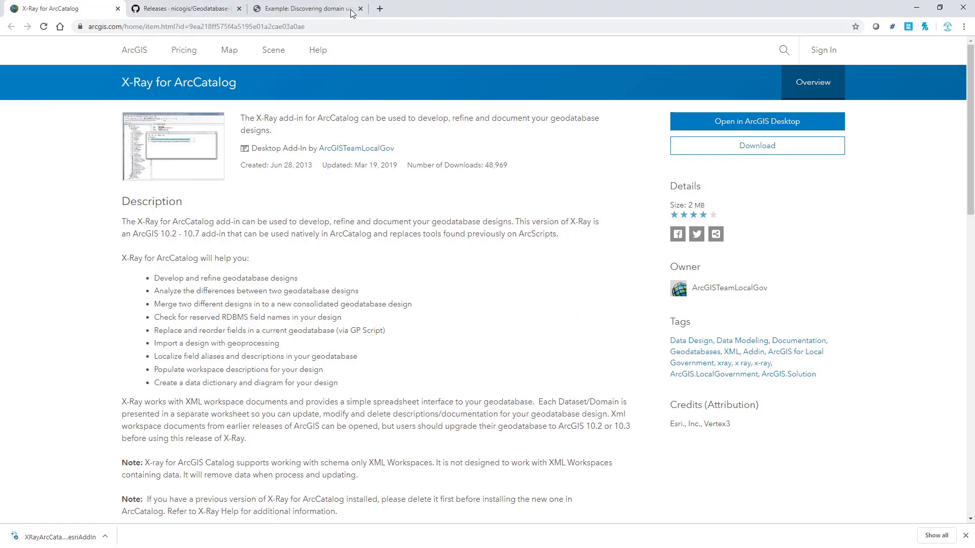
pyautogui.click(314, 6)
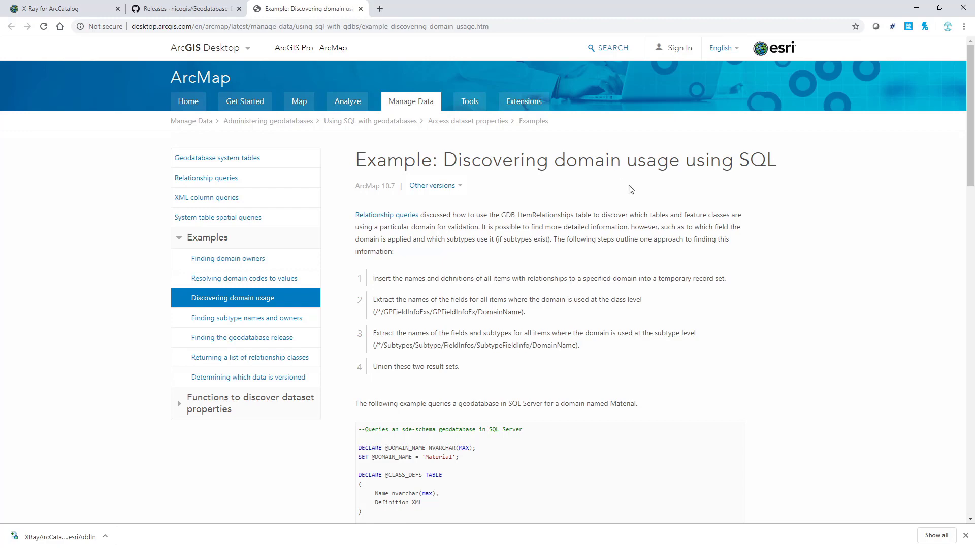
# - Select the SQL Server query code block on the domain-usage help page
pyautogui.scroll(-3, 730, 258)
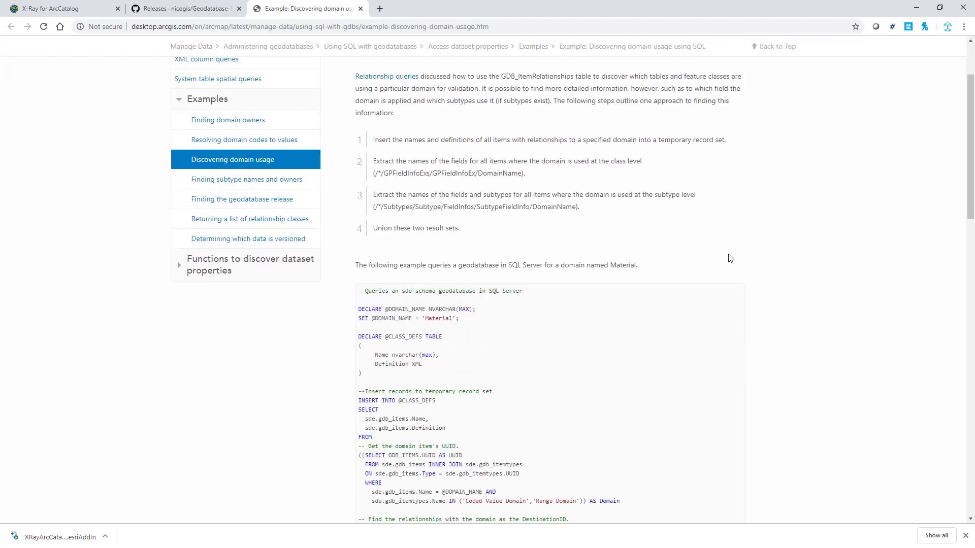
pyautogui.scroll(-15, 729, 259)
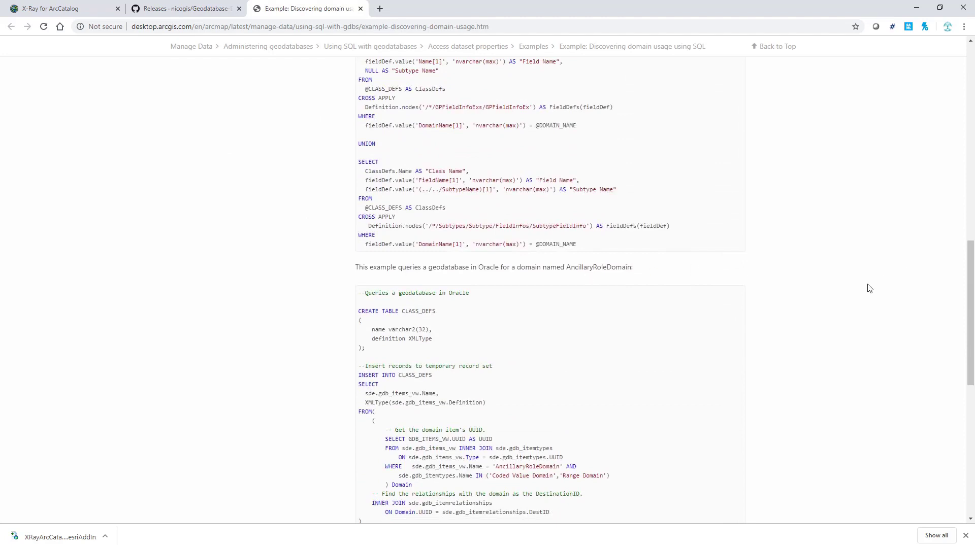
pyautogui.scroll(6, 869, 287)
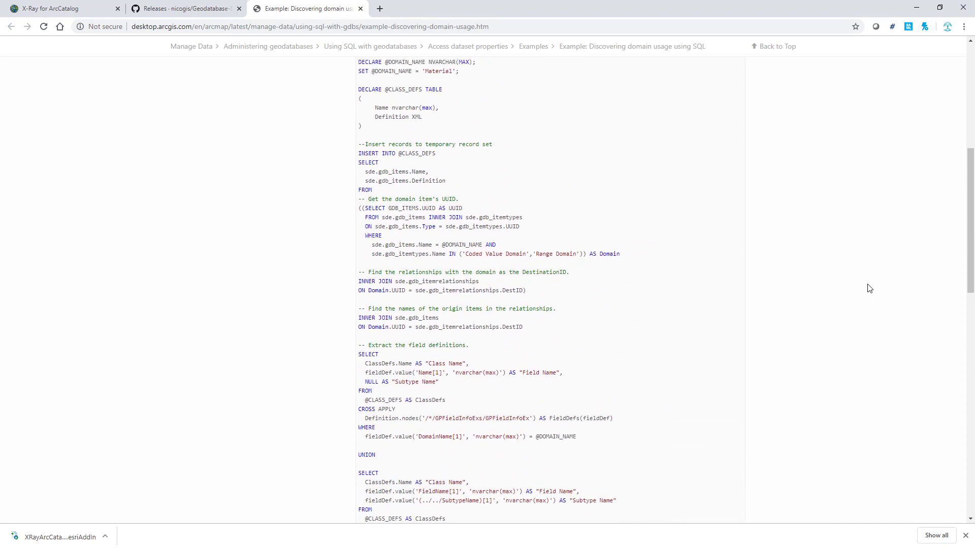
pyautogui.scroll(2, 869, 288)
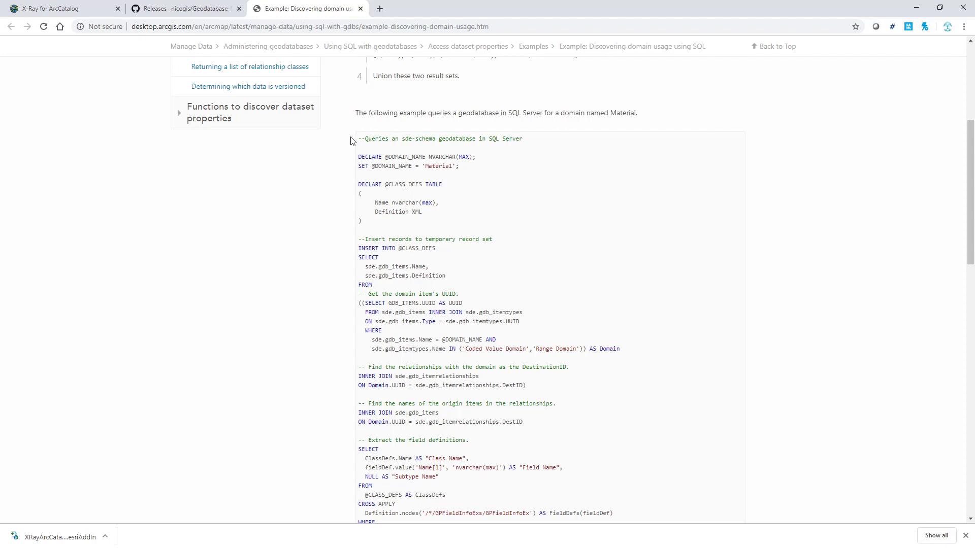
pyautogui.moveTo(359, 141); pyautogui.dragTo(608, 301)
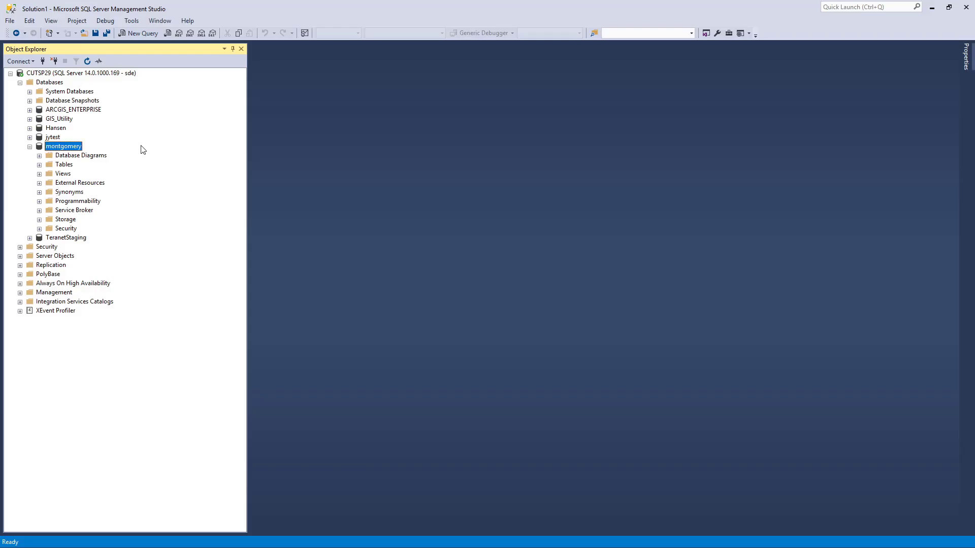
# - Start a new query with USE montgomery, paste the domain-usage script, and replace 'Material' with 'FittingType'
pyautogui.click(140, 34)
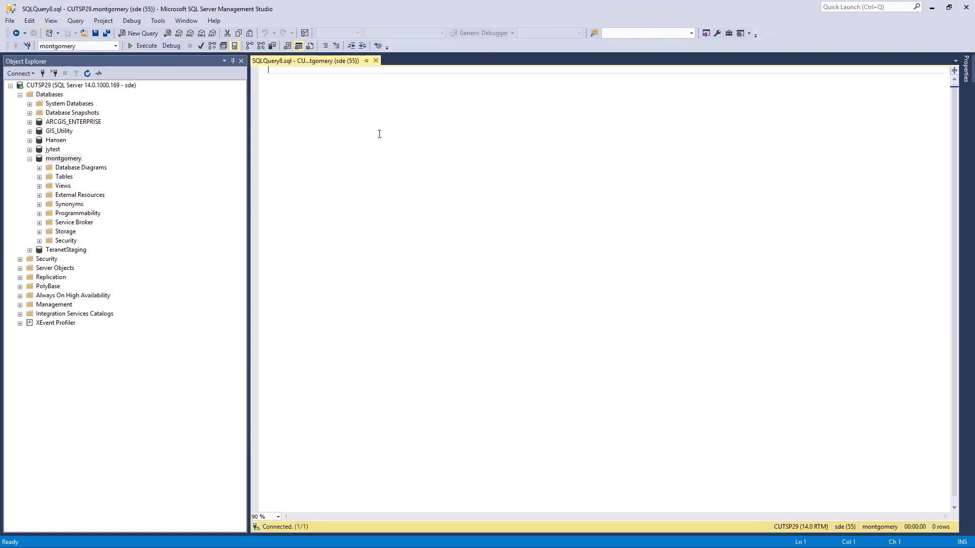
pyautogui.write('USE MONT')
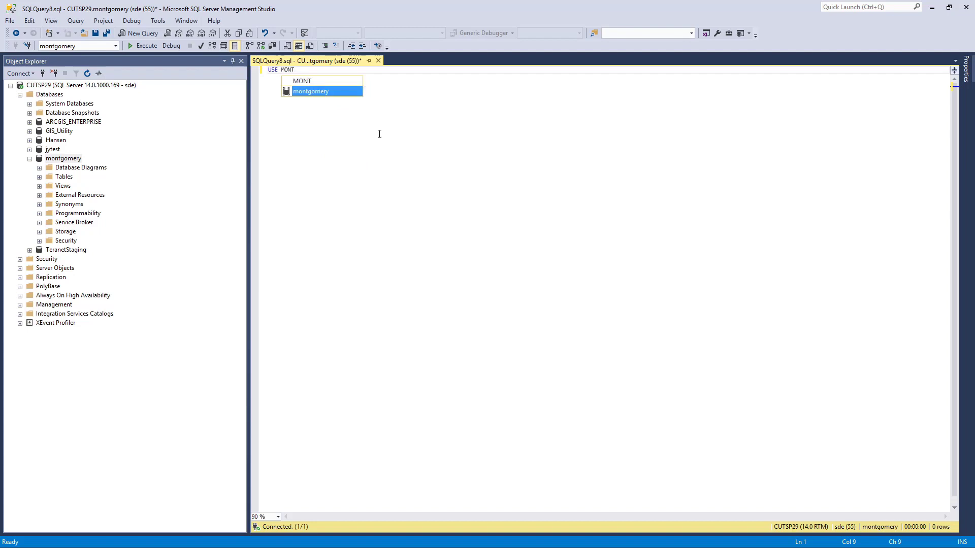
pyautogui.press('Tab')
pyautogui.press('Return')
pyautogui.press('Return')
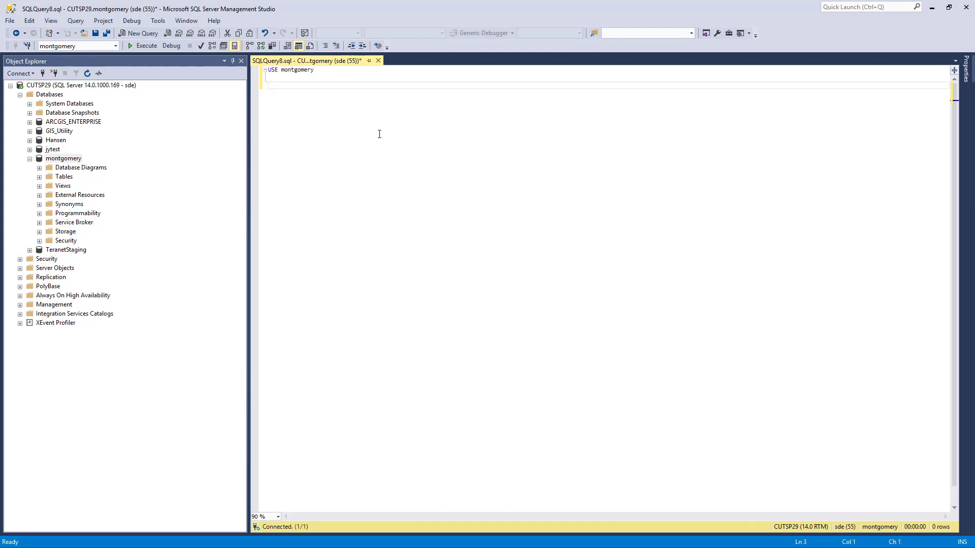
pyautogui.write('--Queries an sde-schema geodatabase in SQL Server  DECLARE @DOMAIN_NAME NVARCHAR(MAX); SET @DOMAIN_NAME = \'Material\';  DECLARE @CLASS_DEFS TABLE (      Name nvarchar(max),      Definition XML )  --Insert records to temporary record set INSERT INTO @CLASS_DEFS SELECT   sde.gdb_items.Name,   sde.gdb_items.Definition FROM -- Get the domain item\'s UUID. ((SELECT GDB_ITEMS.UUID AS UUID   FROM sde.gdb_items INNER JOIN sde.gdb_itemtypes   ON sde.gdb_items.Type = sde.gdb_itemtypes.UUID   WHERE     sde.gdb_items.Name = @DOMAIN_NAME AND     sde.gdb_itemtypes.Name IN (\'Coded Value Domain\',\'Range Domain\')) AS Domain  -- Find the relationships with the domain as the DestinationID. INNER JOIN sde.gdb_itemrelationships ON Domain.UUID = sde.gdb_itemrelationships.DestID)  -- Find the names of the origin items in the relationships. INNER JOIN sde.gdb_items ON Domain.UUID = sde.gdb_itemrelationships.DestID  -- Extract the field definitions. SELECT   ClassDefs.Name AS "Class Name",   fieldDef.value(\'Name[1]\', \'nvarchar(max)\') AS "Field Name",   NULL AS "Subtype Name" FROM   @CLASS_DEFS AS ClassDefs CROSS APPLY   Definition.nodes(\'/*/GPFieldInfoExs/GPFieldInfoEx\') AS FieldDefs(fieldDef) WHERE   fieldDef.value(\'DomainName[1]\', \'nvarchar(max)\') = @DOMAIN_NAME  UNION  SELECT   ClassDefs.Name AS "Class Name",   fieldDef.value(\'FieldName[1]\', \'nvarchar(max)\') AS "Field Name",   fieldDef.value(\'(../../SubtypeName)[1]\', \'nvarchar(max)\') AS "Subtype Name" FROM   @CLASS_DEFS AS ClassDefs CROSS APPLY    Definition.nodes(\'/*/Subtypes/Subtype/FieldInfos/SubtypeFieldInfo\') AS FieldDefs(fieldDef) WHERE   fieldDef.value(\'DomainName[1]\', \'nvarchar(max)\') = @DOMAIN_NAME')
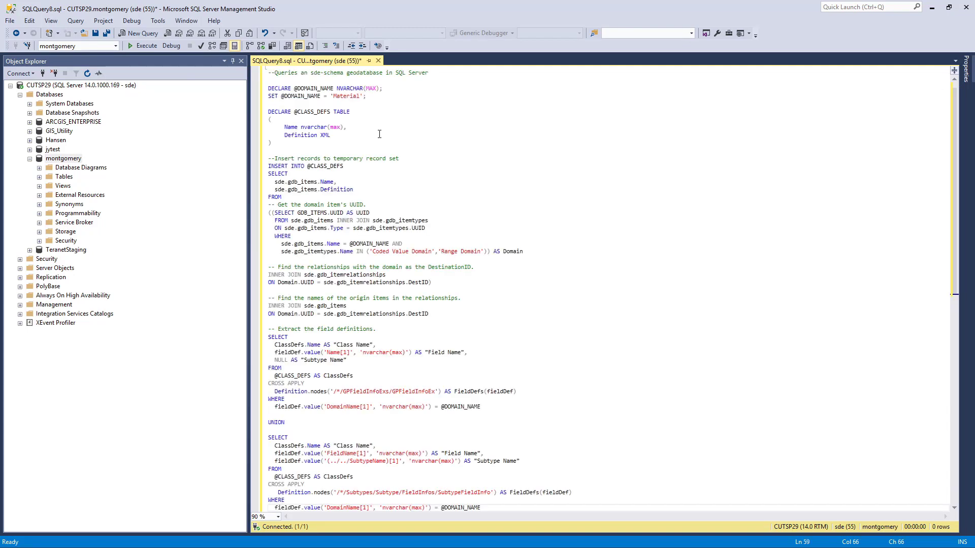
pyautogui.doubleClick(346, 99)
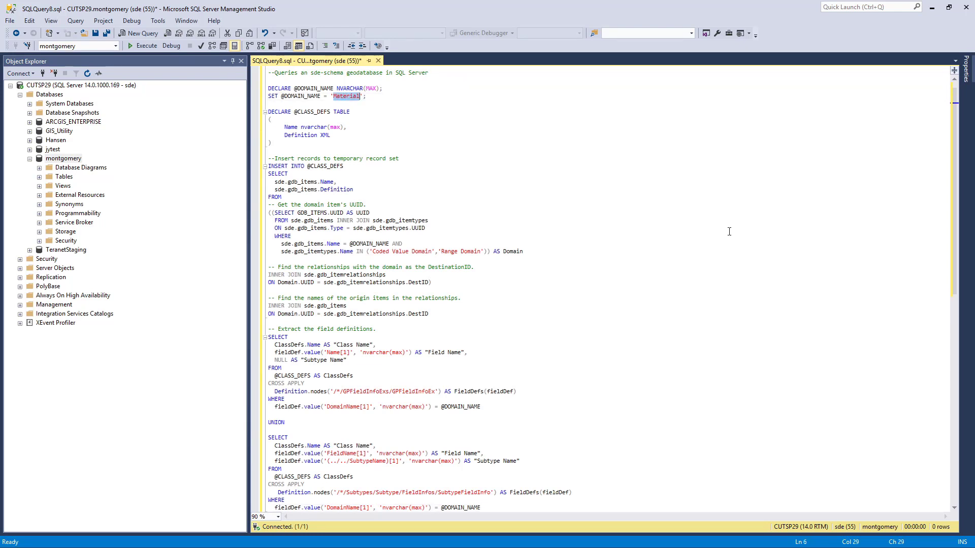
pyautogui.write('FittingT')
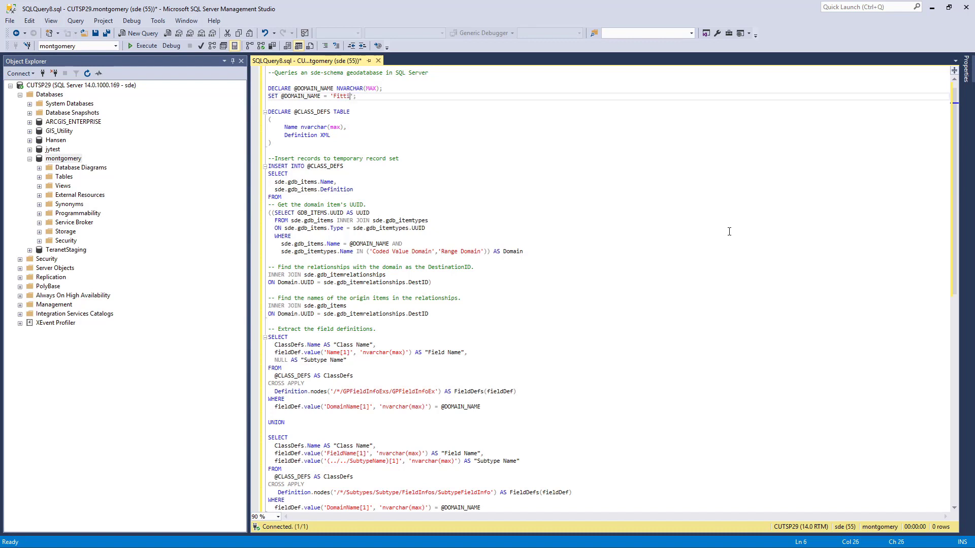
pyautogui.write('ype')
# - Change the join to sde.GDB_ITEMS.UUID = OriginID and select the whole script
pyautogui.click(284, 314)
pyautogui.doubleClick(284, 314)
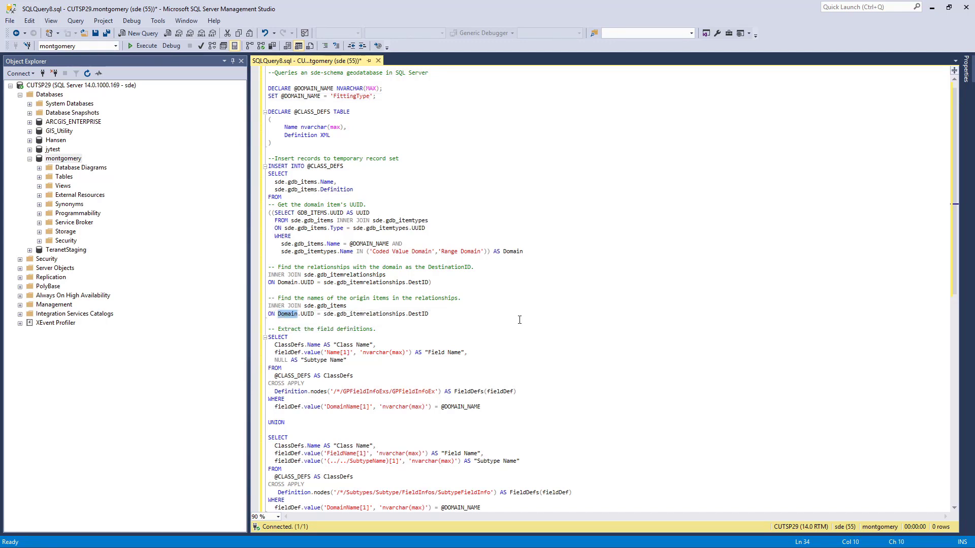
pyautogui.write('sde.')
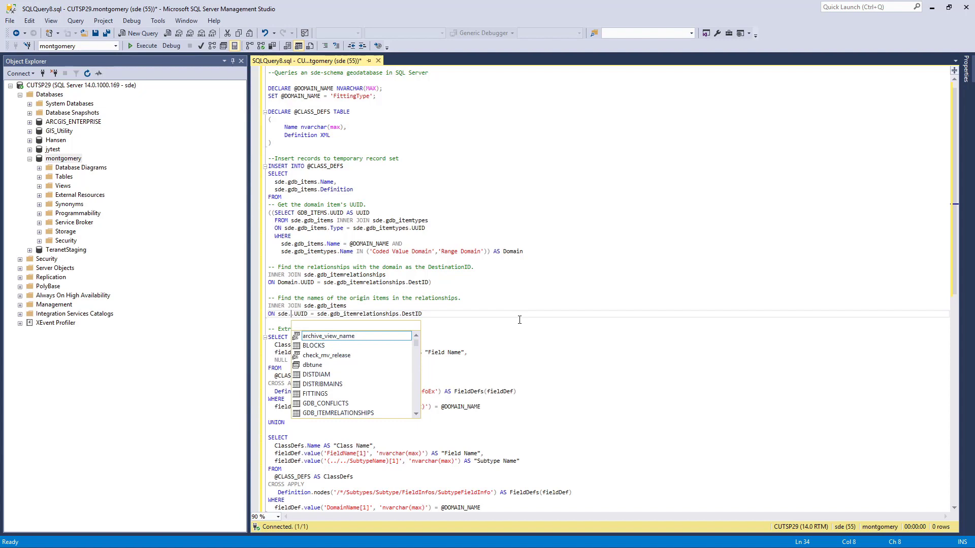
pyautogui.write('gdb_ite')
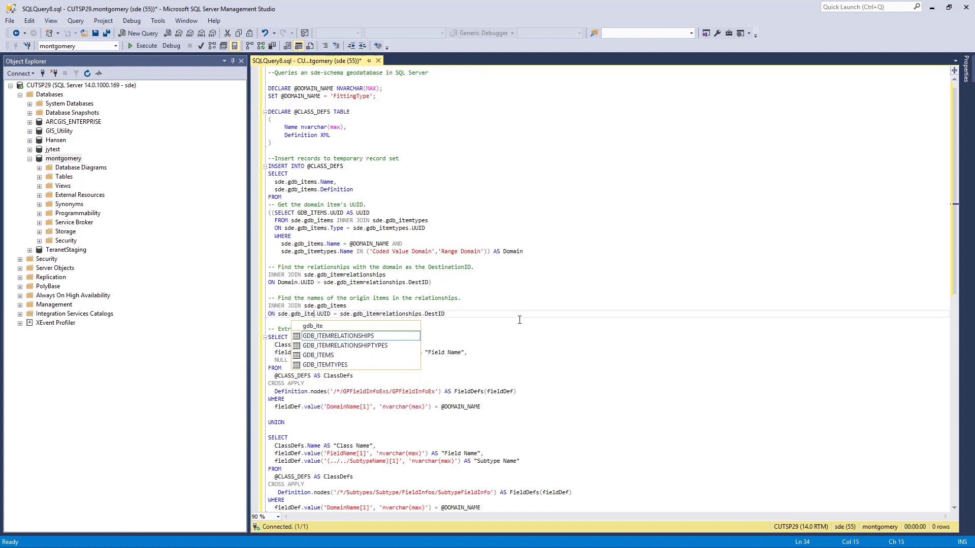
pyautogui.press('Down')
pyautogui.press('Down')
pyautogui.press('Tab')
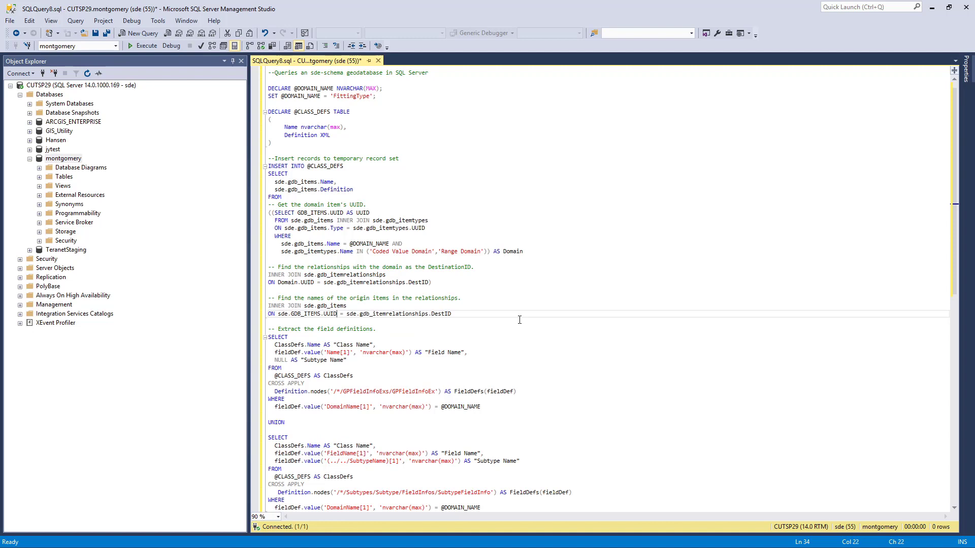
pyautogui.press('Right')
pyautogui.press('Right')
pyautogui.press('Right')
pyautogui.press('Right')
pyautogui.press('Right')
pyautogui.press('Right')
pyautogui.press('Right')
pyautogui.press('Right')
pyautogui.press('Right')
pyautogui.press('Right')
pyautogui.press('Right')
pyautogui.press('Right')
pyautogui.press('Right')
pyautogui.press('Right')
pyautogui.press('Right')
pyautogui.press('Right')
pyautogui.press('Right')
pyautogui.press('Right')
pyautogui.press('Right')
pyautogui.press('Right')
pyautogui.press('Right')
pyautogui.press('Right')
pyautogui.hotkey('shift', 'Right')
pyautogui.hotkey('shift', 'Right')
pyautogui.hotkey('shift', 'Right')
pyautogui.hotkey('shift', 'Right')
pyautogui.hotkey('shift', 'Right')
pyautogui.hotkey('shift', 'Right')
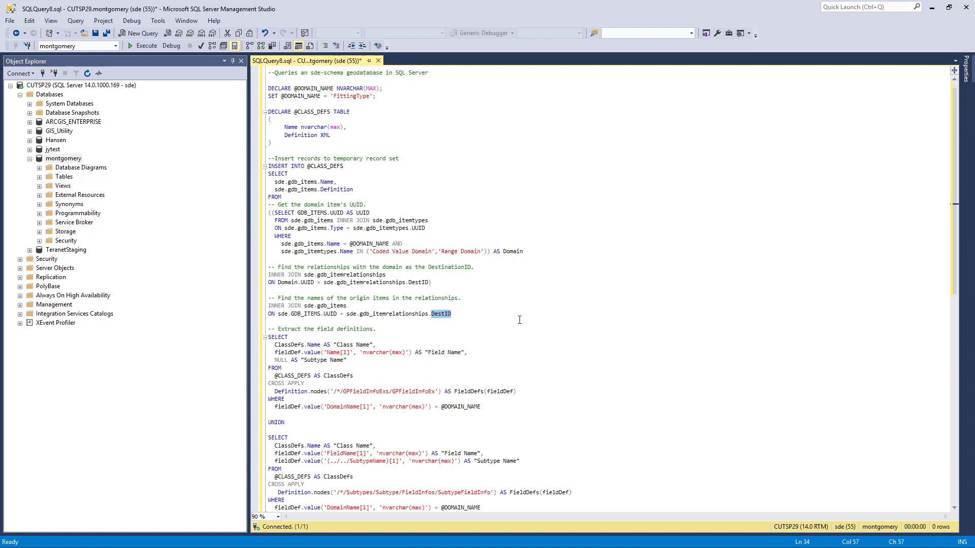
pyautogui.write('Origin')
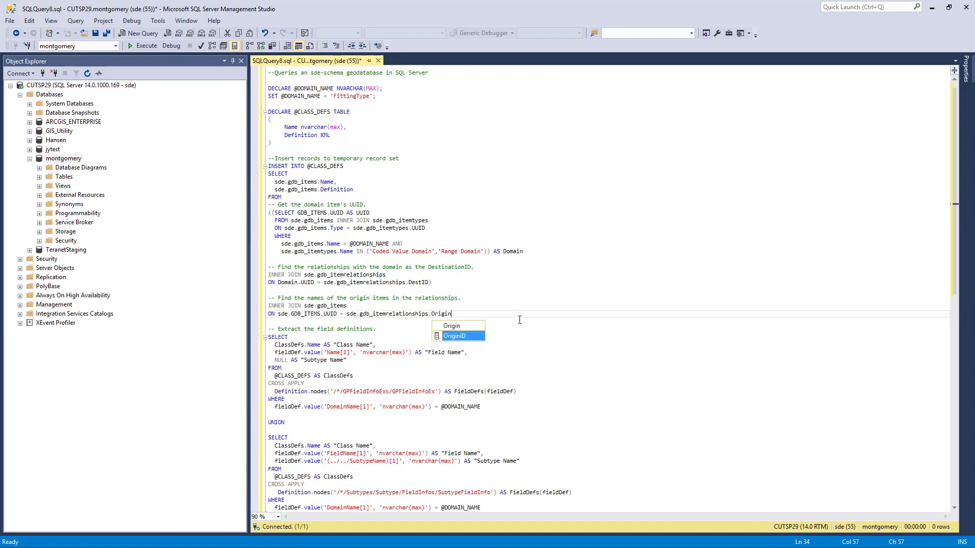
pyautogui.press('Tab')
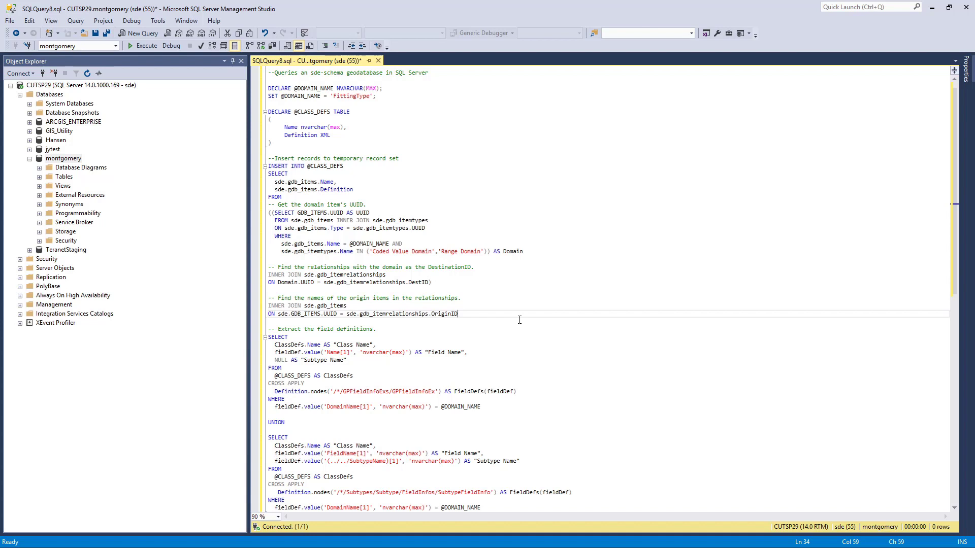
pyautogui.hotkey('ctrl', 'a')
# - Execute the FittingType domain-usage query, returning 15 Fittings SUB_TYPE subtypes, and deselect the script
pyautogui.click(148, 49)
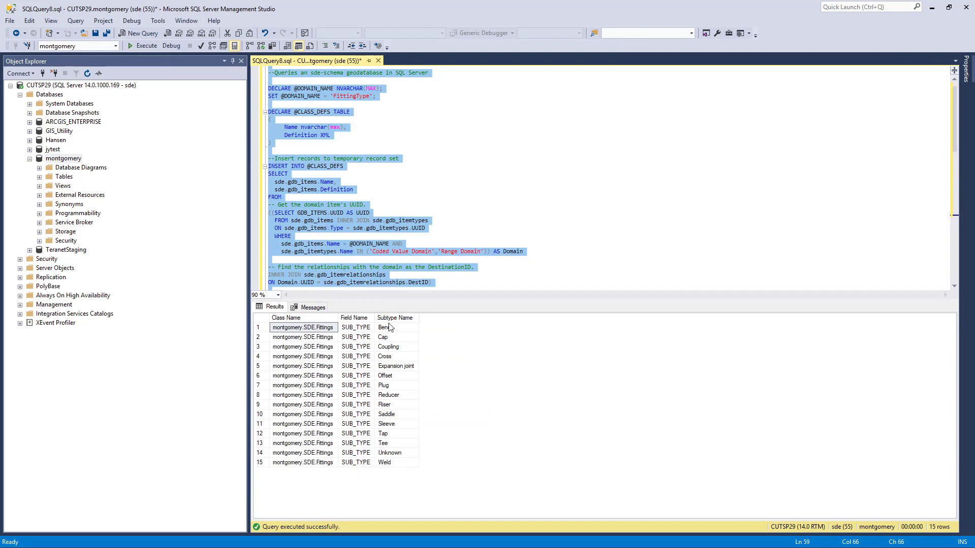
pyautogui.click(348, 95)
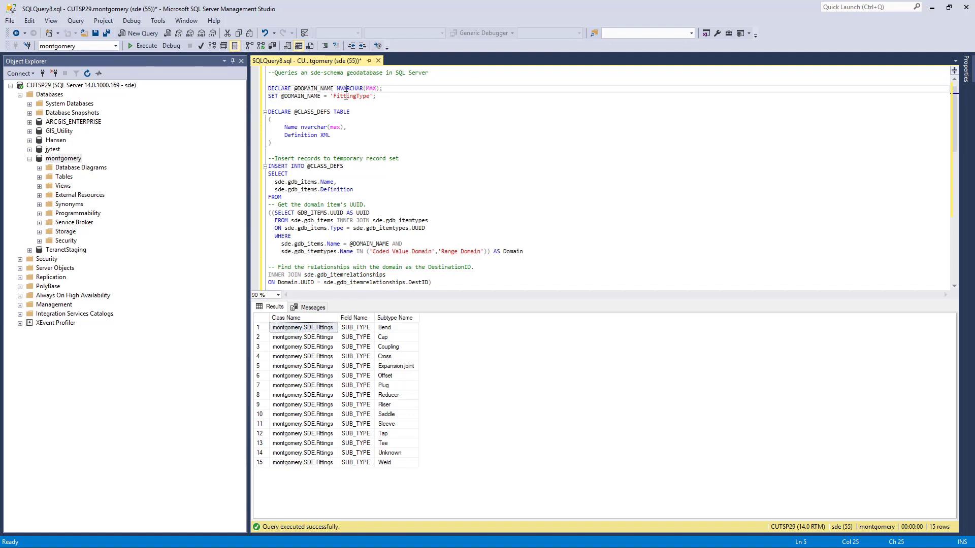
# - Return to Chrome and show the X-Ray for ArcCatalog add-in page again
pyautogui.hotkey('alt', 'Tab')
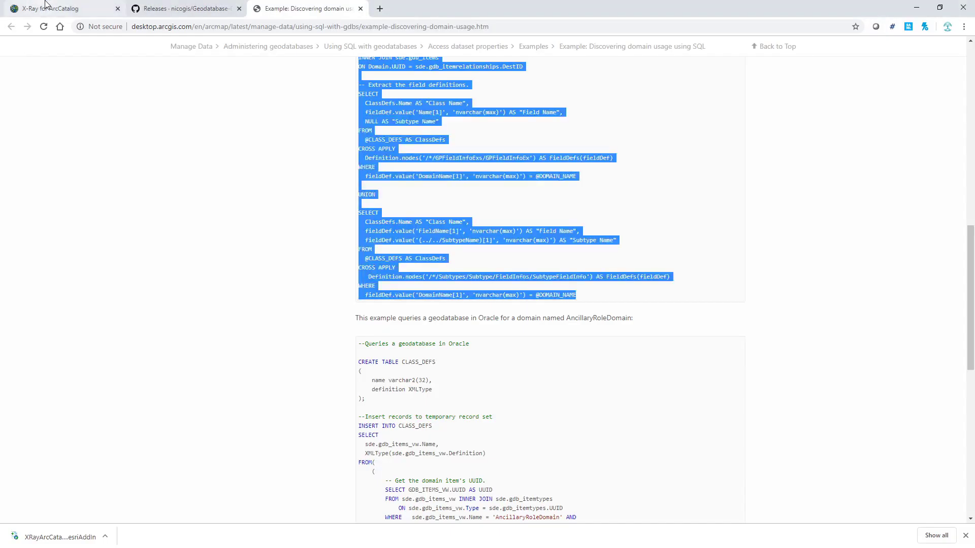
pyautogui.click(45, 4)
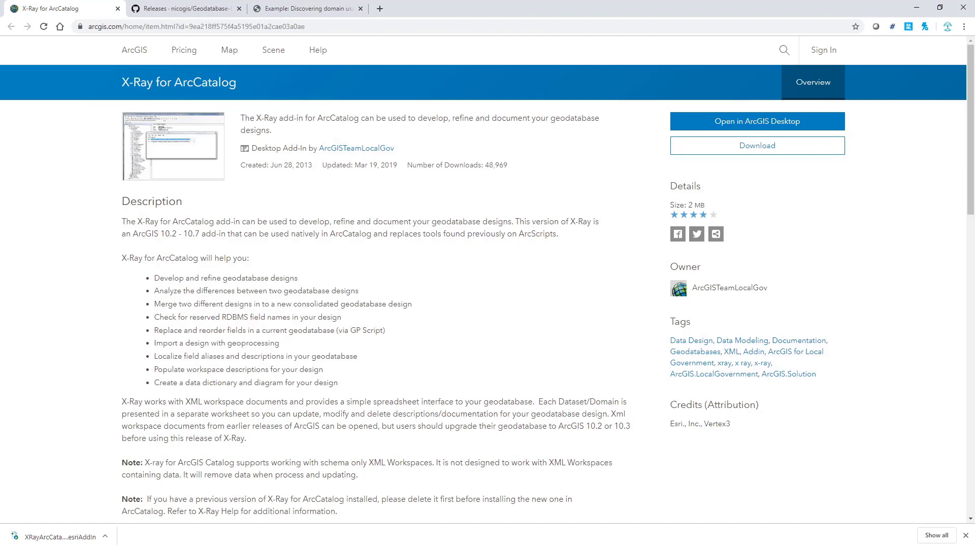